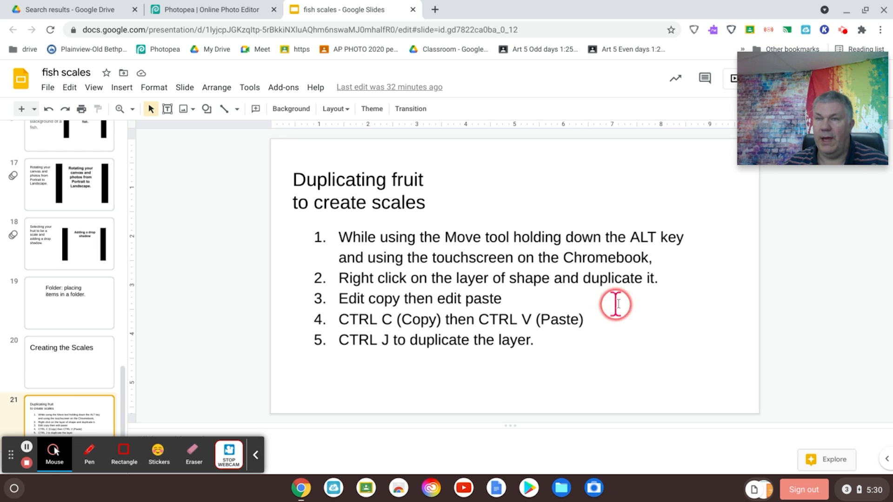
# Switch to Photopea and move the large guava slice down and right, away from the fish's body, with the Move tool.
pyautogui.click(177, 11)
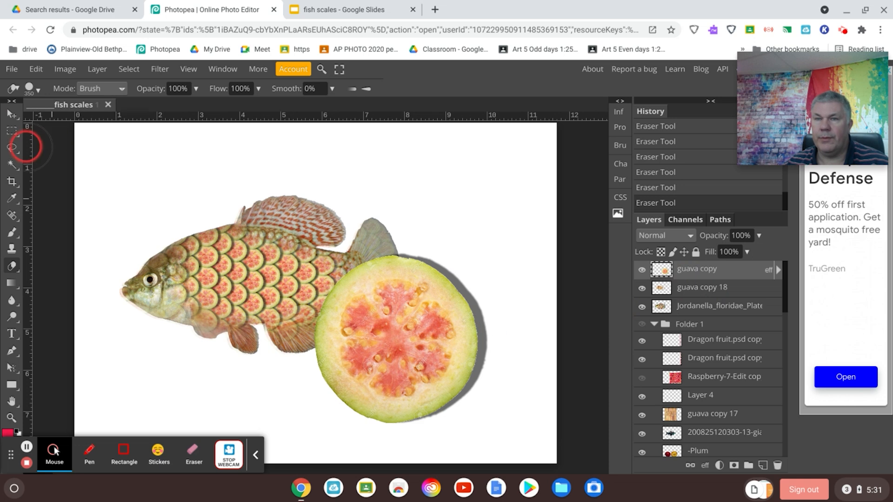
pyautogui.click(17, 117)
pyautogui.moveTo(387, 308)
pyautogui.mouseDown()
pyautogui.moveTo(460, 347)
pyautogui.moveTo(433, 336)
pyautogui.mouseUp()
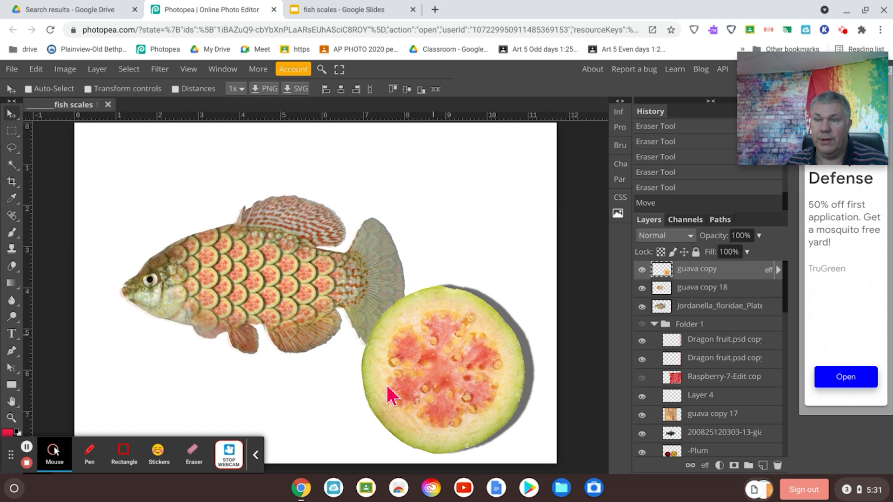
# Hide the guava copy 18 scales layer and move it below the Jordanella_floridae fish layer.
pyautogui.click(642, 287)
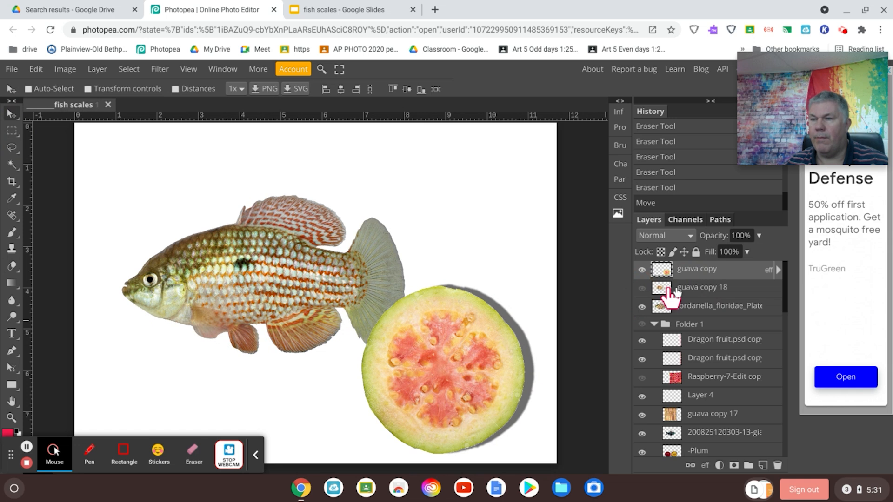
pyautogui.moveTo(710, 289); pyautogui.dragTo(710, 311)
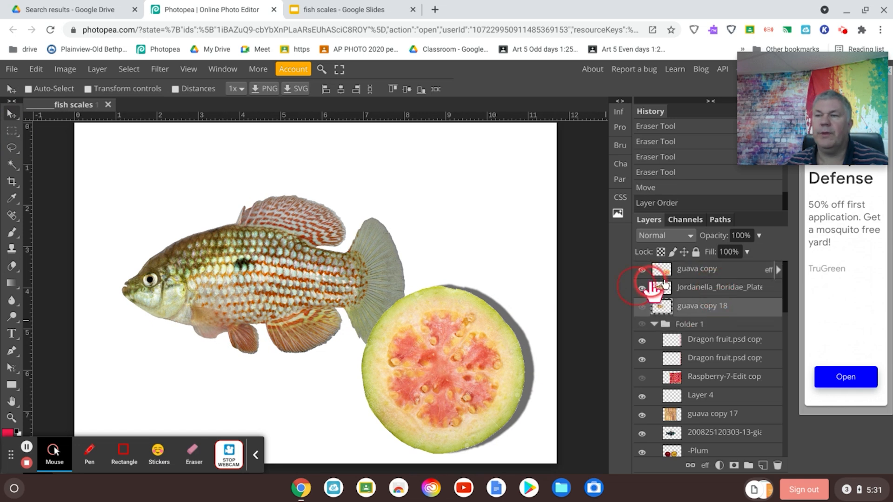
pyautogui.click(534, 348)
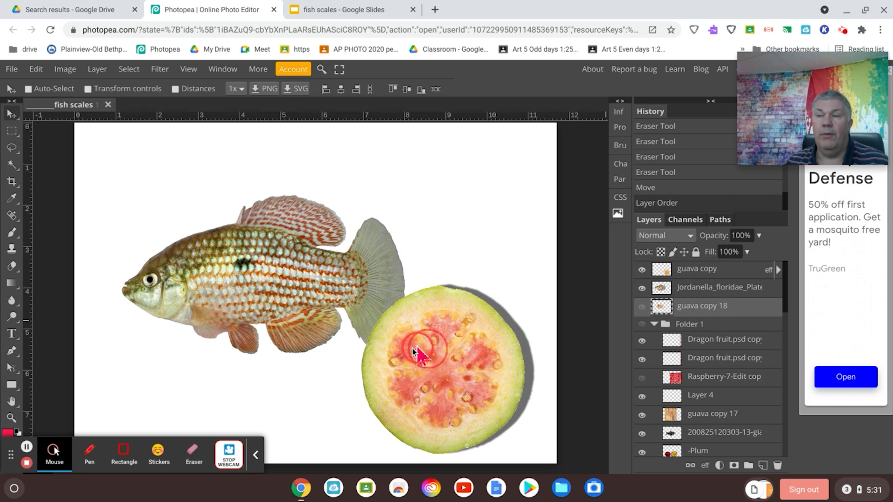
# Scale the guava copy layer to 13.85% with Free Transform and place it in the canvas's lower-right corner.
pyautogui.click(688, 270)
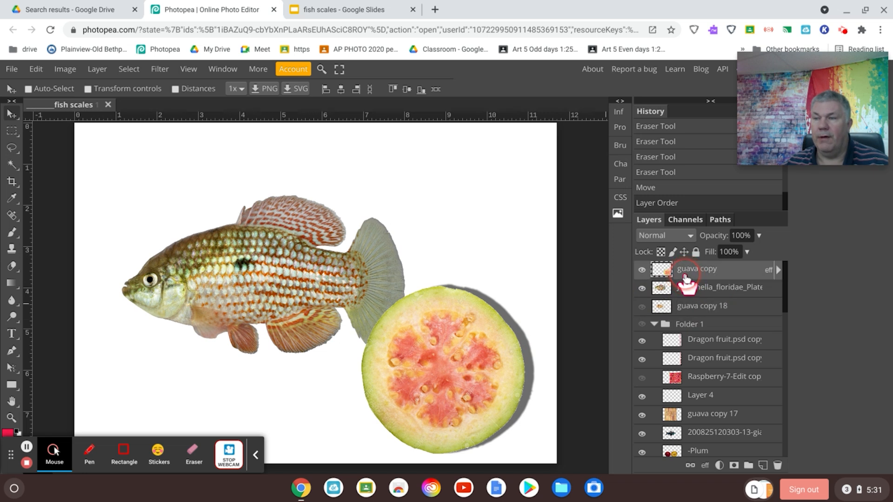
pyautogui.click(35, 69)
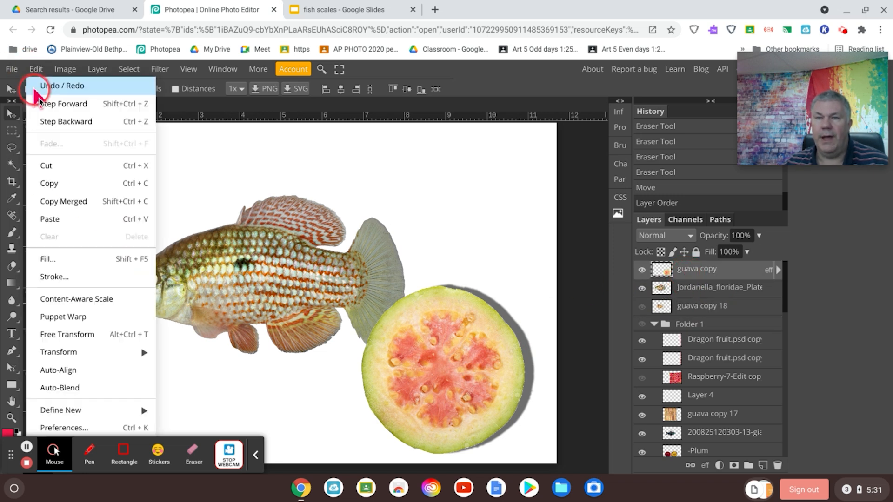
pyautogui.click(77, 336)
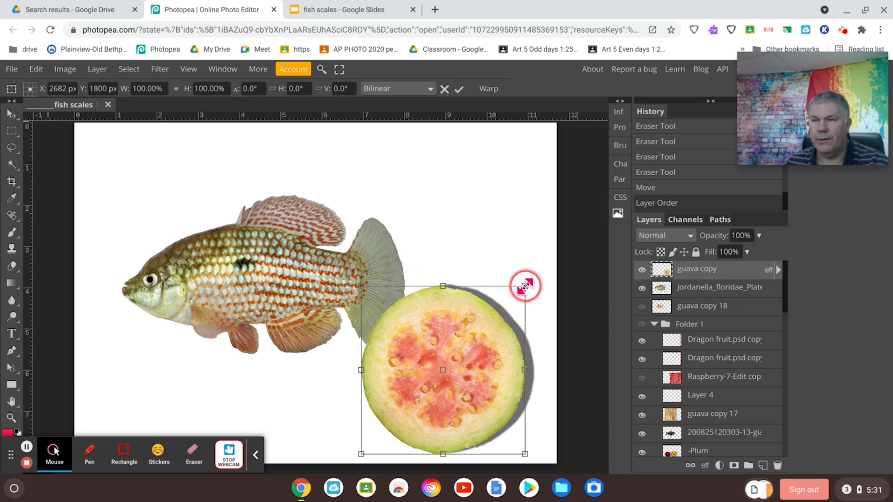
pyautogui.moveTo(525, 286); pyautogui.dragTo(382, 409)
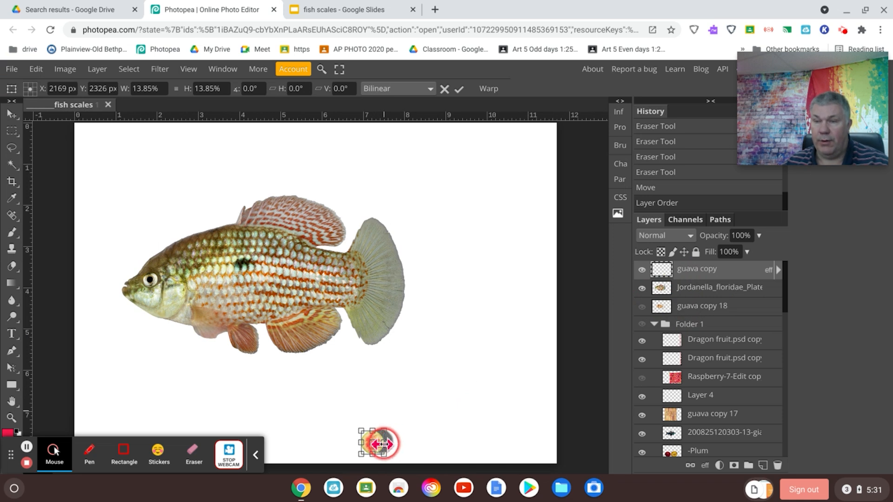
pyautogui.moveTo(375, 440); pyautogui.dragTo(508, 446)
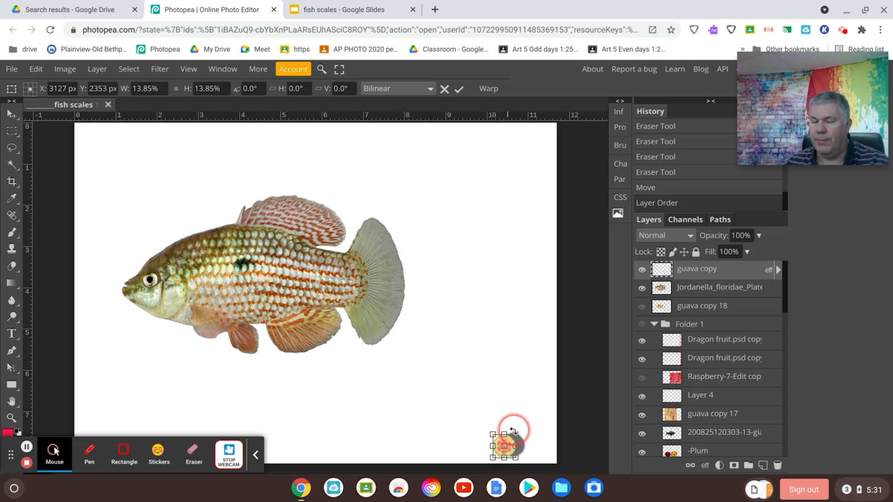
pyautogui.press('Return')
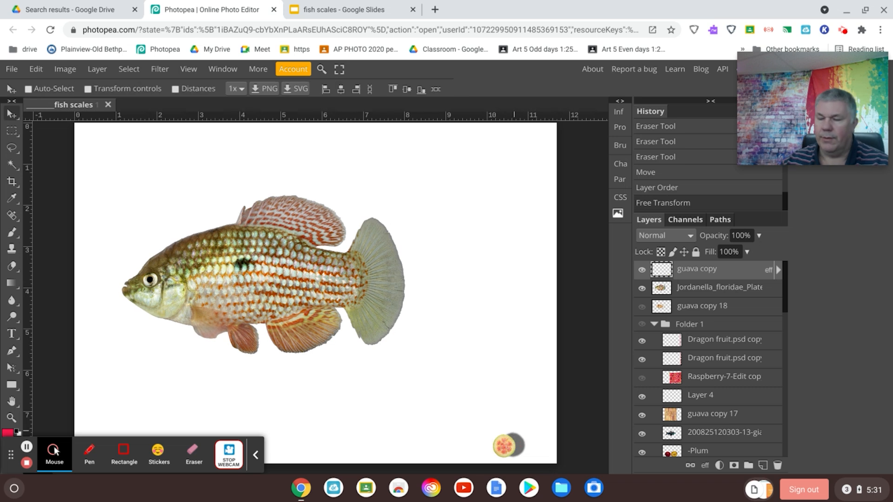
# Reduce the small guava slice's drop shadow distance to 8 px in its layer style.
pyautogui.hotkey('ctrl', '+')
pyautogui.hotkey('ctrl', '+')
pyautogui.hotkey('ctrl', '+')
pyautogui.hotkey('ctrl', '+')
pyautogui.hotkey('ctrl', '+')
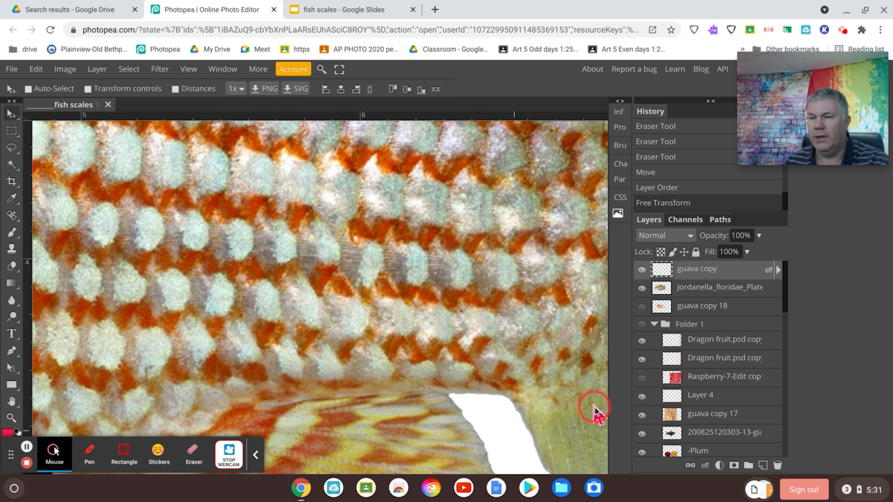
pyautogui.moveTo(544, 421); pyautogui.dragTo(252, 204)
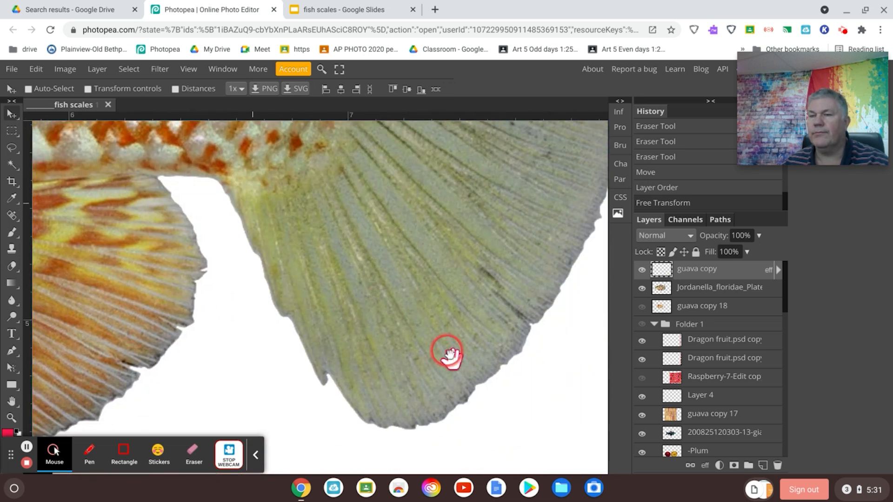
pyautogui.moveTo(448, 351); pyautogui.dragTo(231, 203)
pyautogui.moveTo(462, 365); pyautogui.dragTo(285, 235)
pyautogui.moveTo(462, 392); pyautogui.dragTo(335, 218)
pyautogui.moveTo(485, 403); pyautogui.dragTo(339, 233)
pyautogui.moveTo(483, 355); pyautogui.dragTo(299, 209)
pyautogui.moveTo(335, 275); pyautogui.dragTo(271, 253)
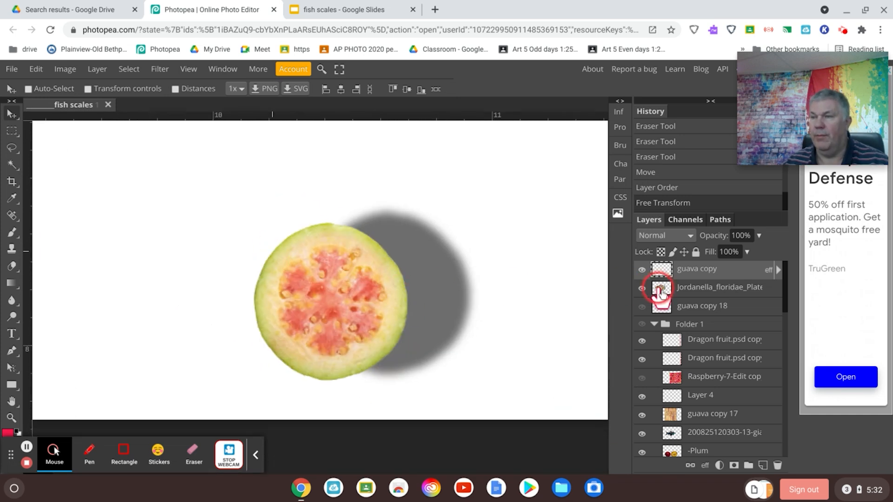
pyautogui.doubleClick(744, 276)
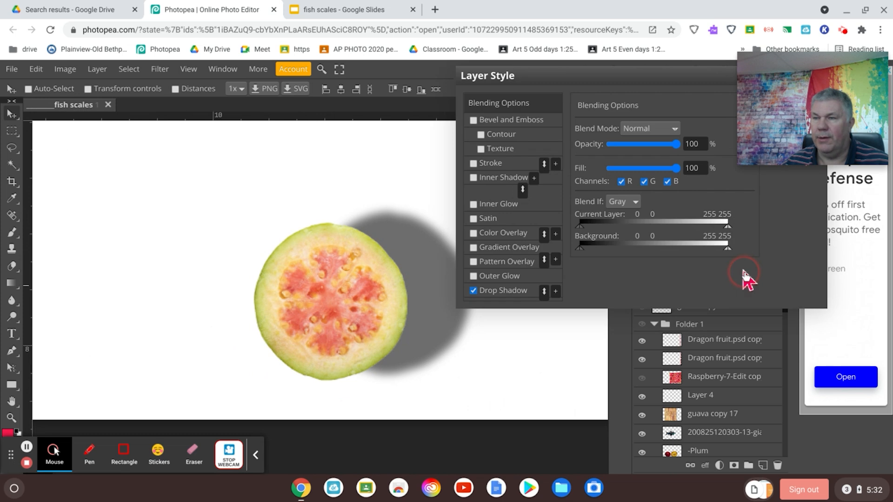
pyautogui.click(494, 292)
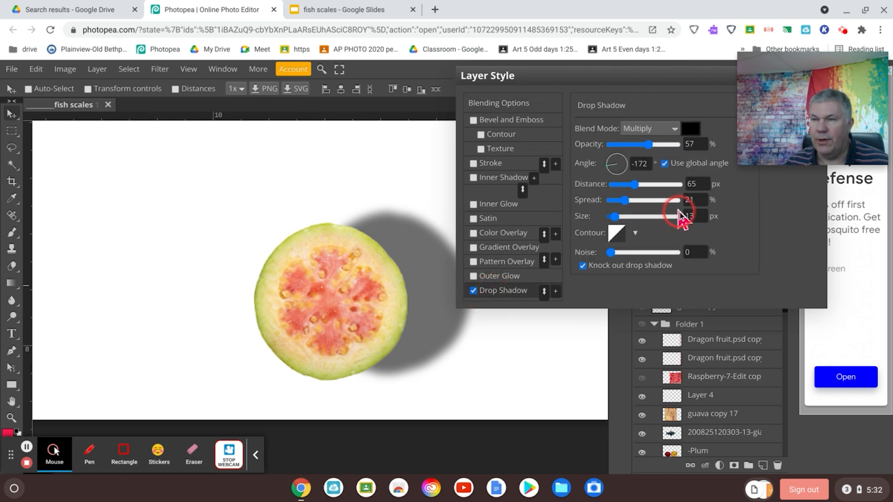
pyautogui.moveTo(635, 185); pyautogui.dragTo(615, 189)
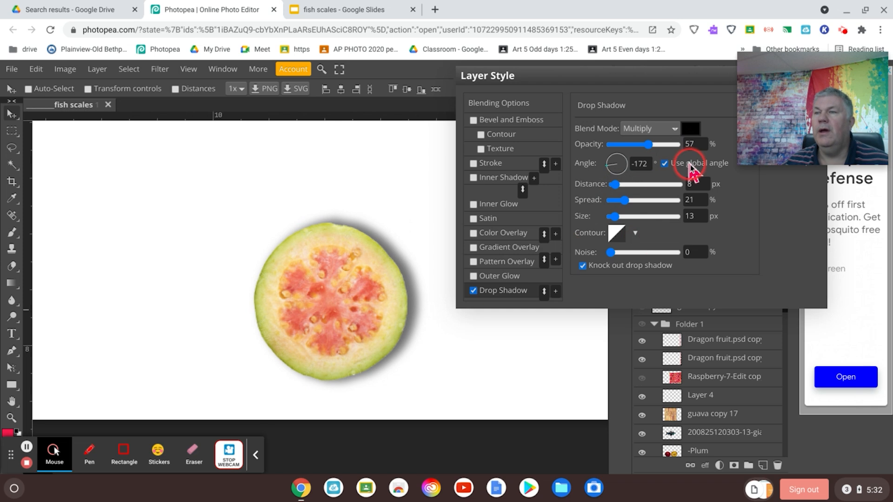
pyautogui.moveTo(658, 82); pyautogui.dragTo(652, 183)
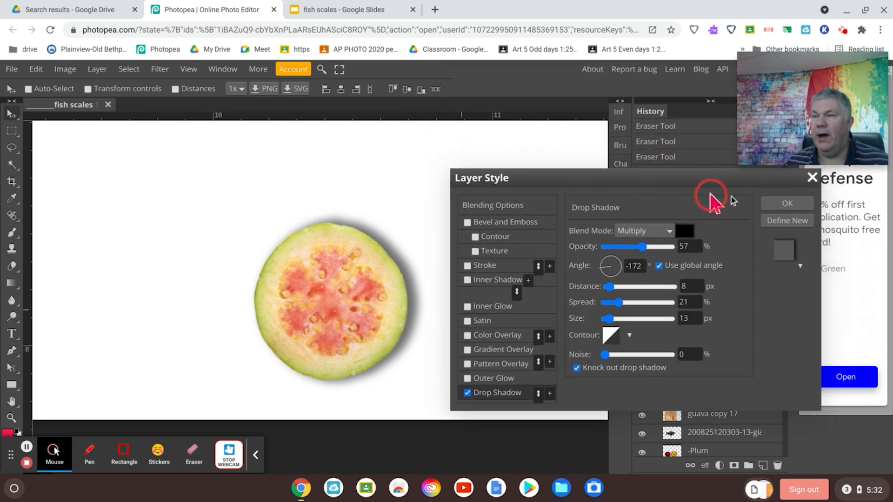
pyautogui.click(795, 205)
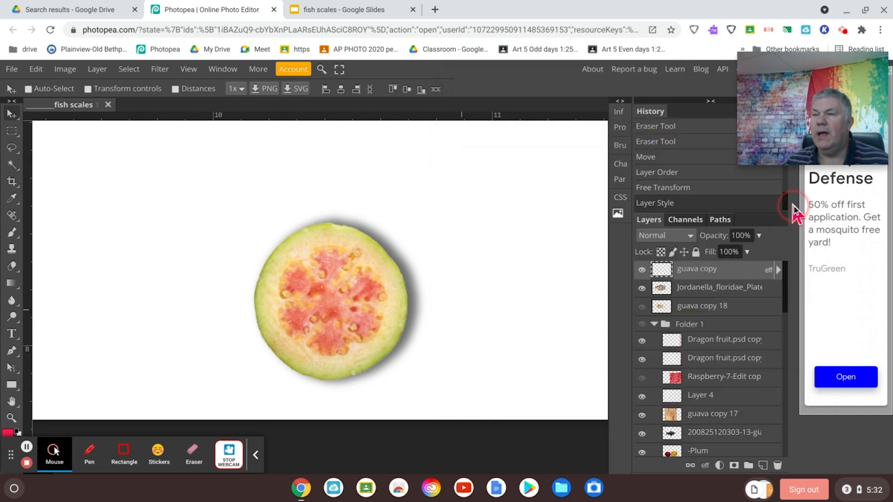
# Rasterize the layer style of the guava copy layer.
pyautogui.click(729, 274)
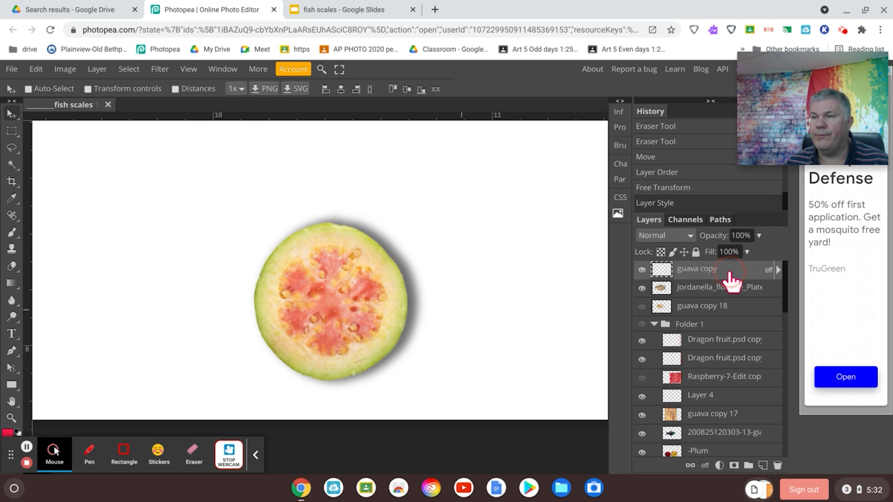
pyautogui.rightClick(731, 279)
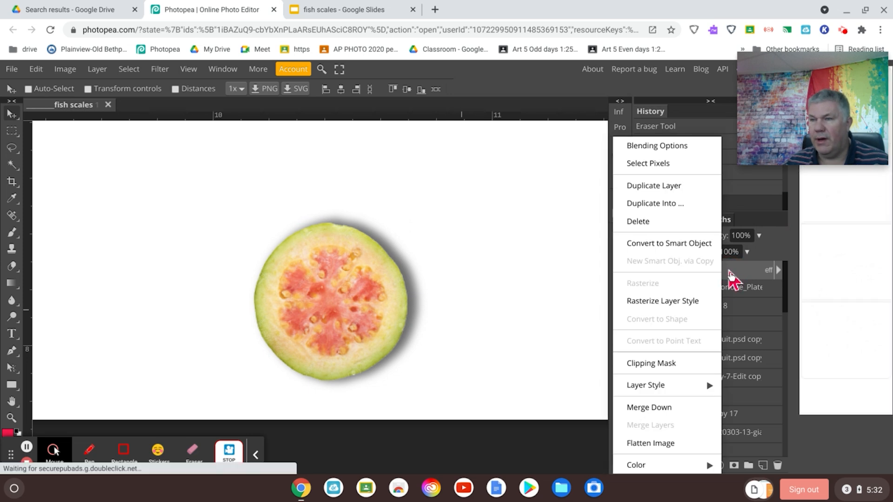
pyautogui.click(694, 303)
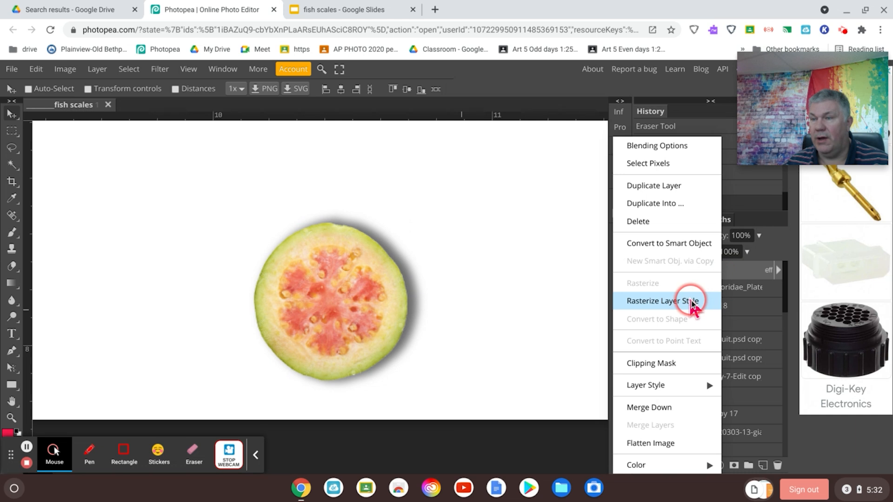
pyautogui.click(548, 316)
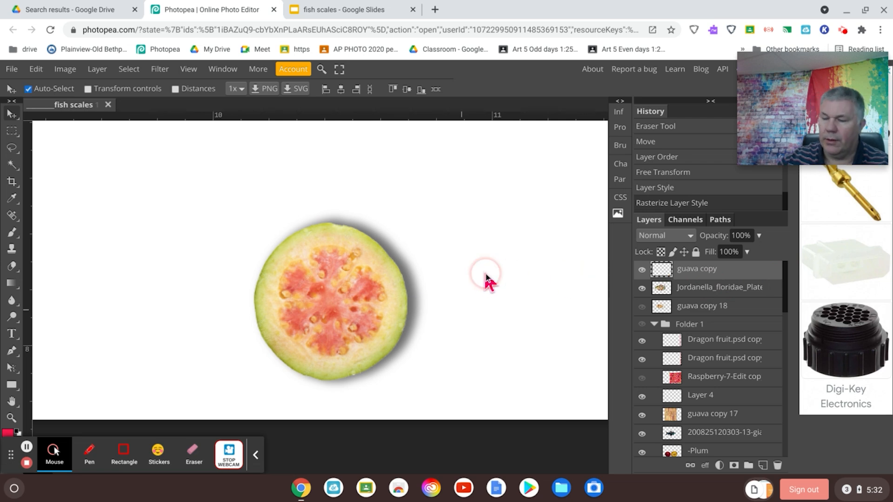
# Make two copies of the small guava slice with the Move tool, stacking them in a column directly above the original.
pyautogui.hotkey('ctrl', '-')
pyautogui.hotkey('ctrl', '-')
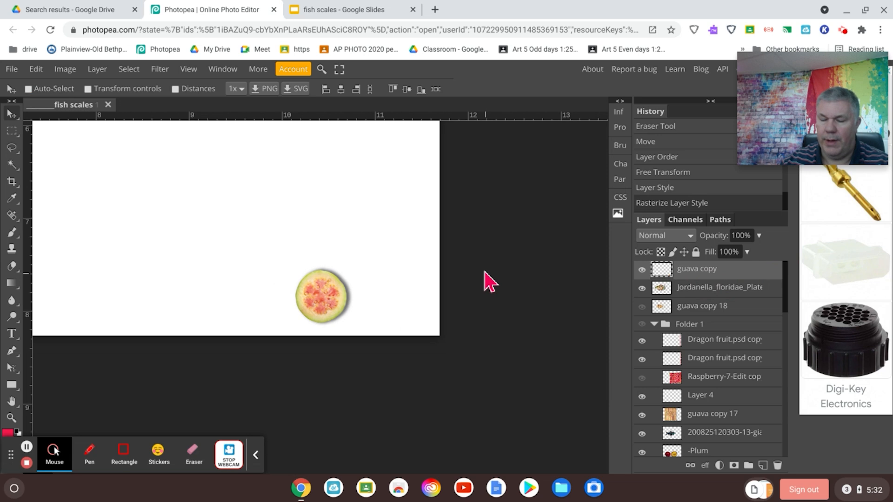
pyautogui.moveTo(279, 175); pyautogui.dragTo(360, 291)
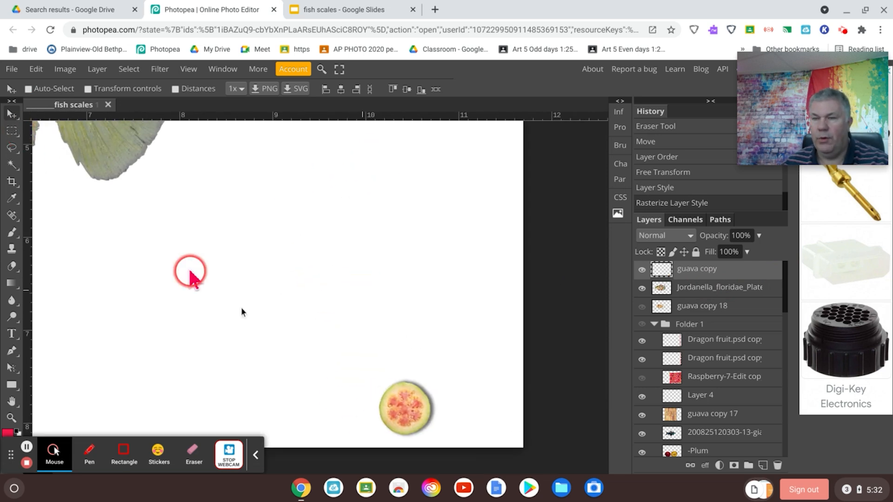
pyautogui.keyDown('alt'); pyautogui.click(411, 415); pyautogui.keyUp('alt')
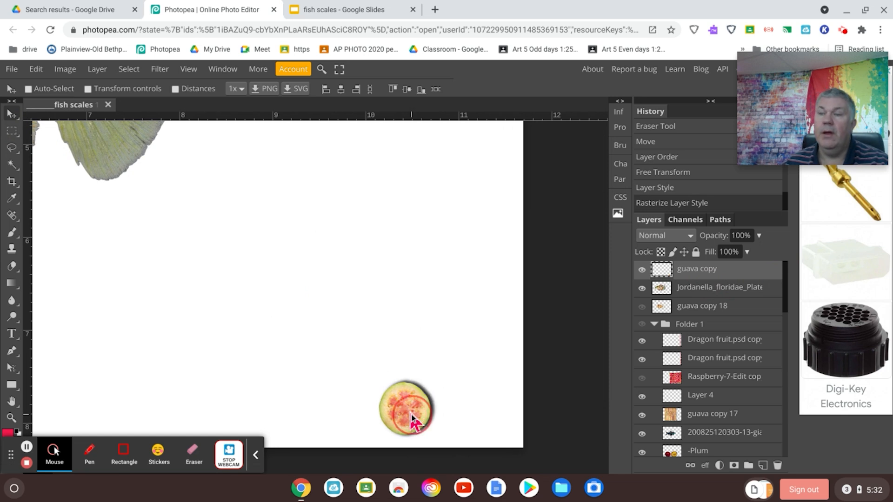
pyautogui.moveTo(409, 411); pyautogui.dragTo(411, 359)
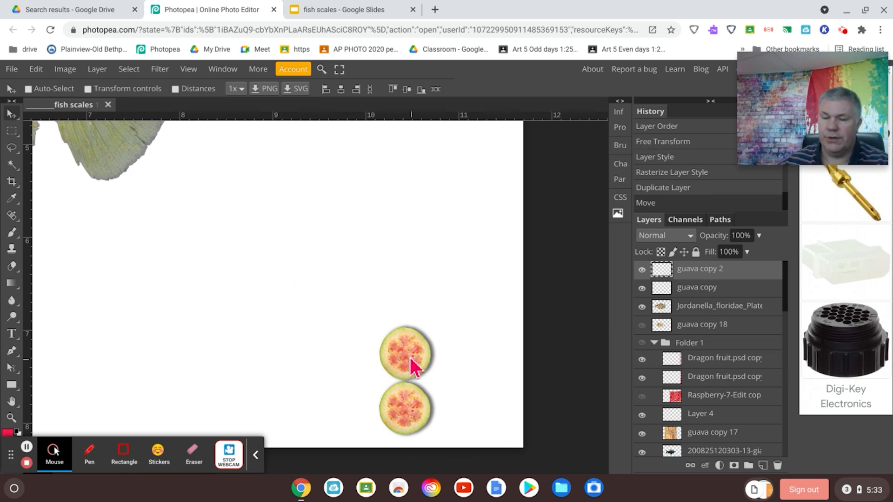
pyautogui.moveTo(409, 355); pyautogui.dragTo(410, 299)
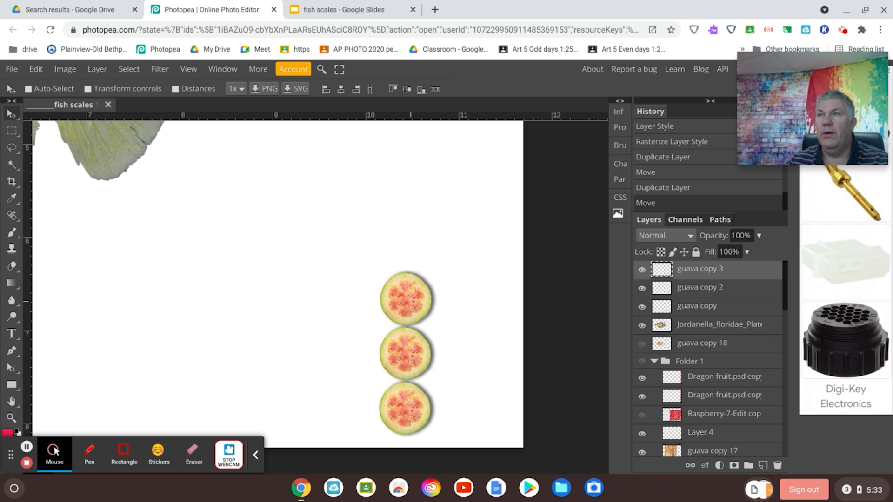
# Duplicate the guava copy 3 layer with Duplicate Layer and place the duplicate on top of the guava column.
pyautogui.rightClick(742, 272)
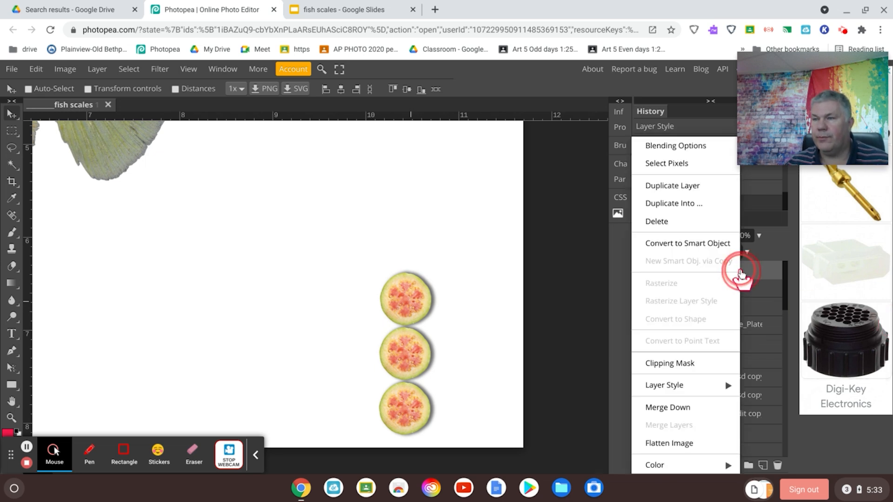
pyautogui.click(680, 185)
pyautogui.moveTo(403, 303); pyautogui.dragTo(406, 250)
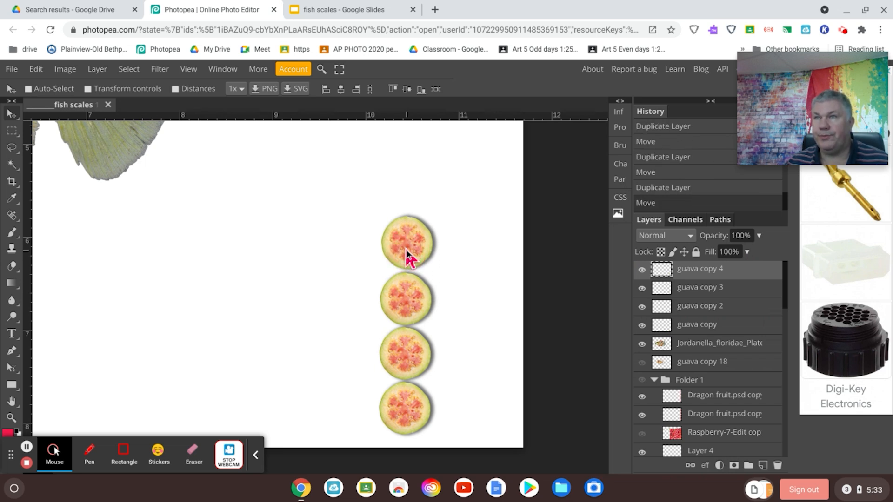
# Copy and paste the guava copy 4 slice, allowing clipboard access, and place a copy above the column's uppermost slice.
pyautogui.click(27, 68)
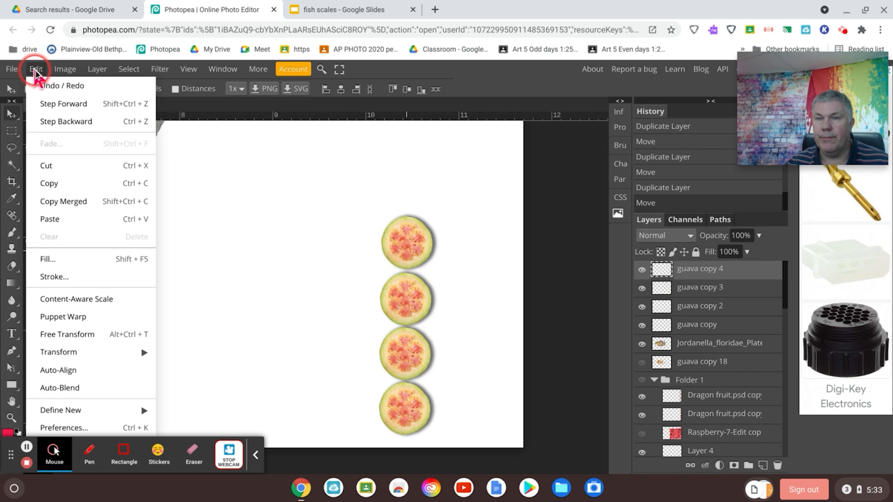
pyautogui.click(55, 181)
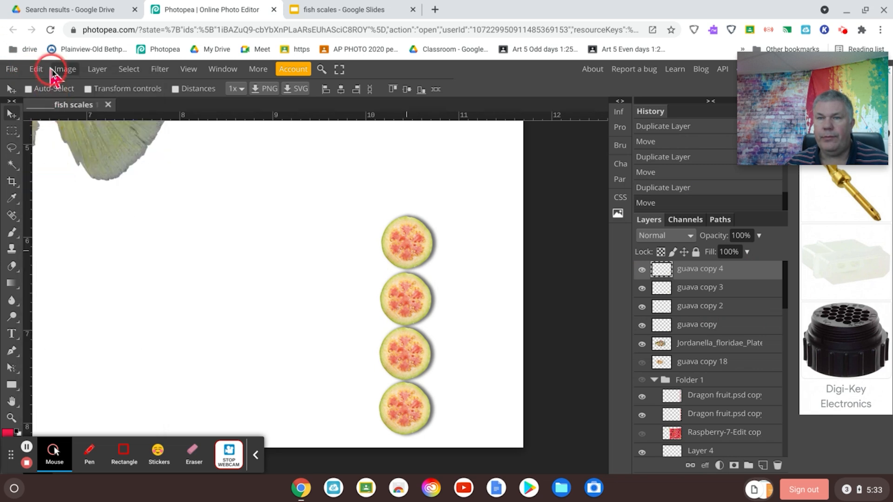
pyautogui.click(38, 72)
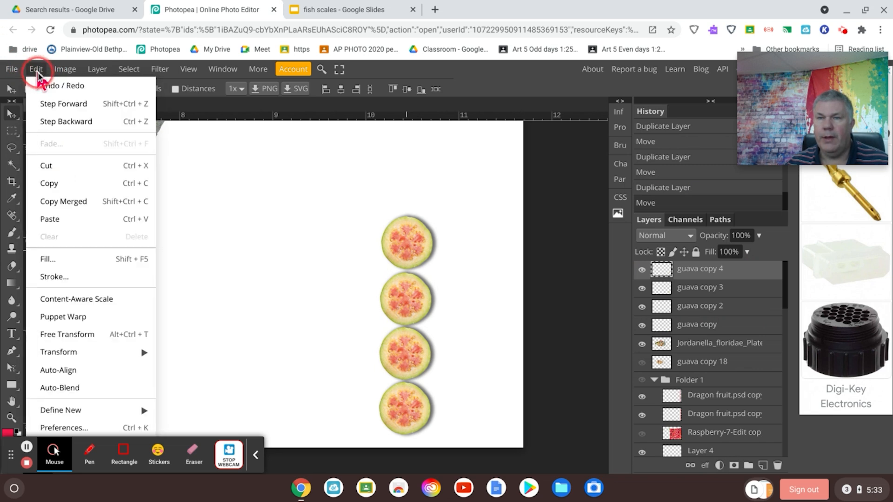
pyautogui.click(50, 219)
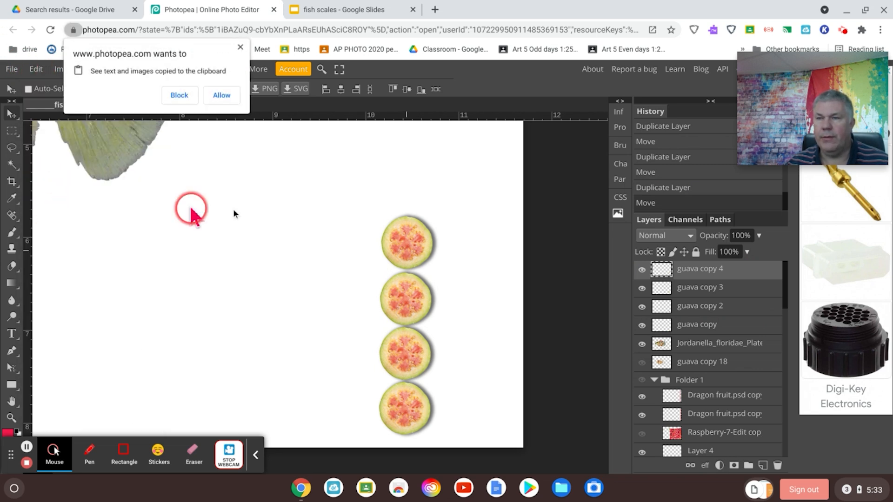
pyautogui.click(218, 95)
pyautogui.moveTo(400, 241); pyautogui.dragTo(401, 188)
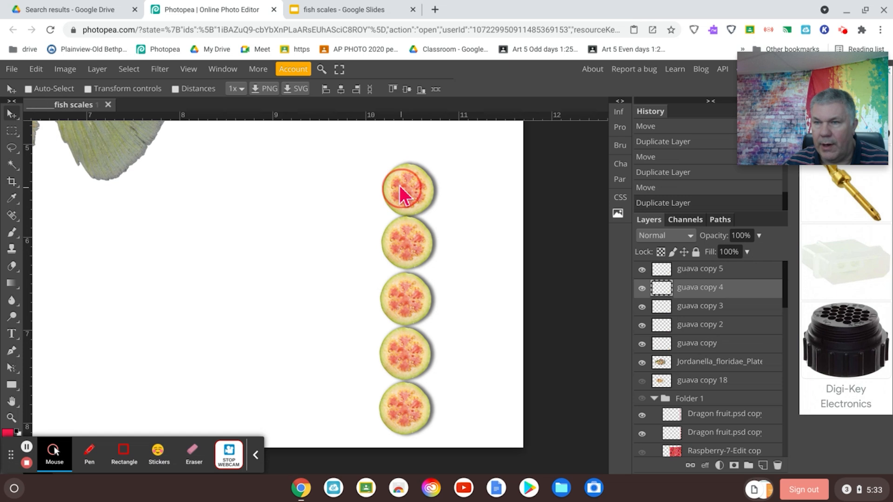
# Line up the uppermost guava slice with the column and place a duplicate of guava copy 4 directly above it.
pyautogui.moveTo(400, 186); pyautogui.dragTo(401, 186)
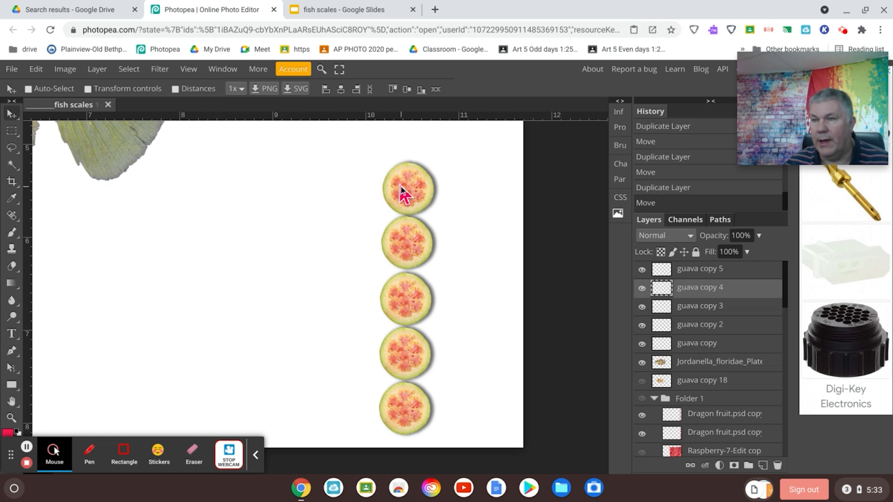
pyautogui.moveTo(723, 279); pyautogui.dragTo(706, 269)
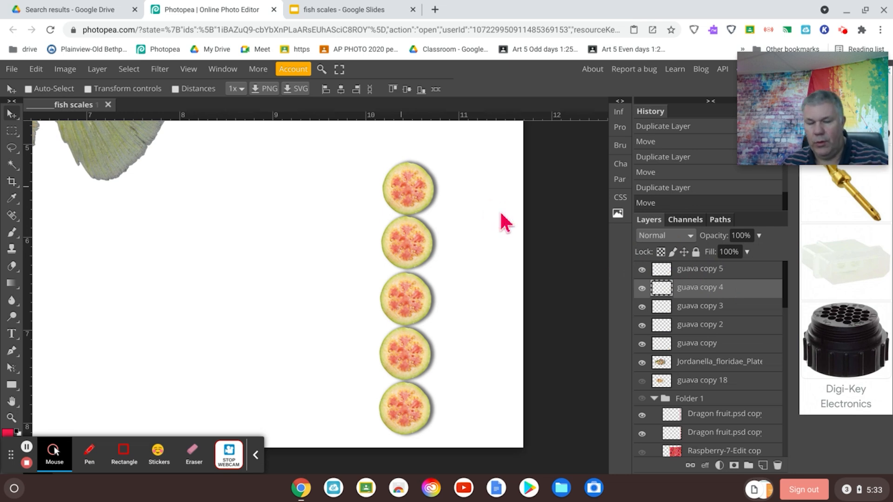
pyautogui.hotkey('ctrl', 'j')
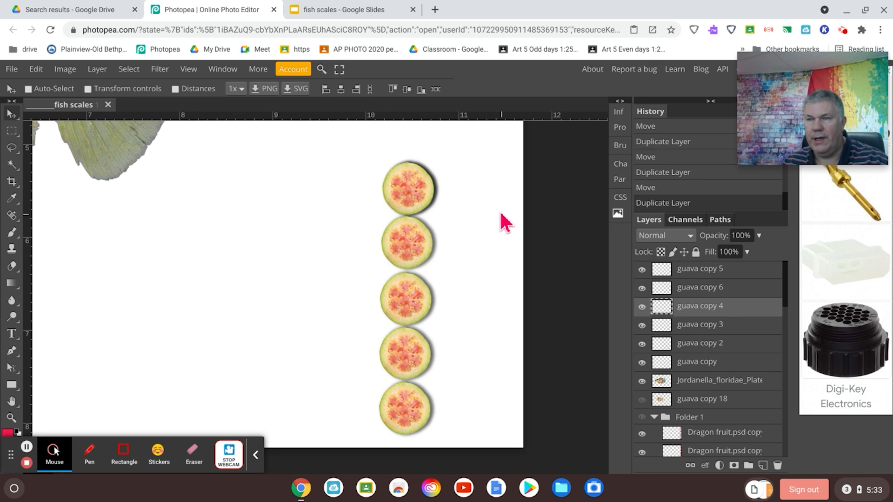
pyautogui.moveTo(401, 191); pyautogui.dragTo(400, 136)
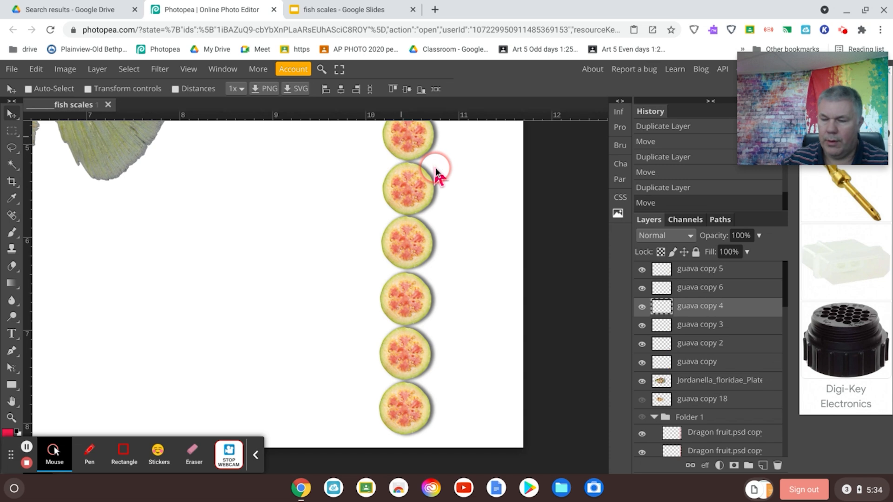
# Duplicate the guava copy 4 layer again and place one copy on top as the column's seventh slice.
pyautogui.hotkey('ctrl', '-')
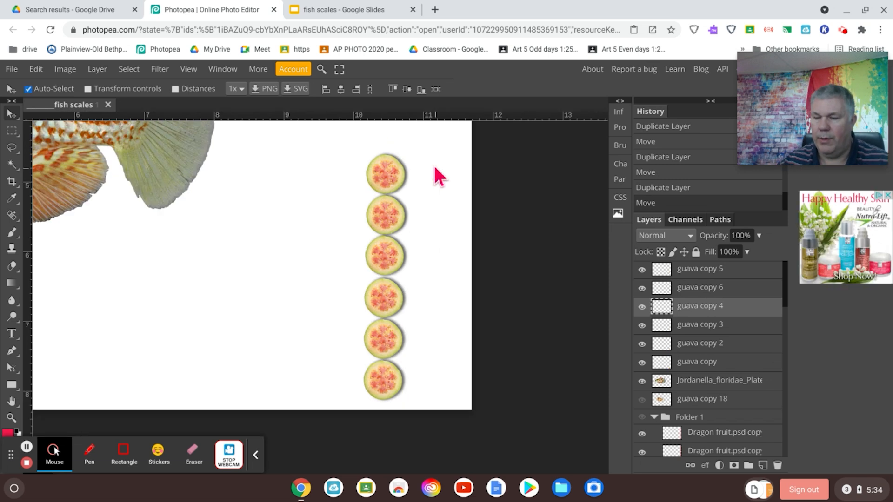
pyautogui.hotkey('ctrl', '-')
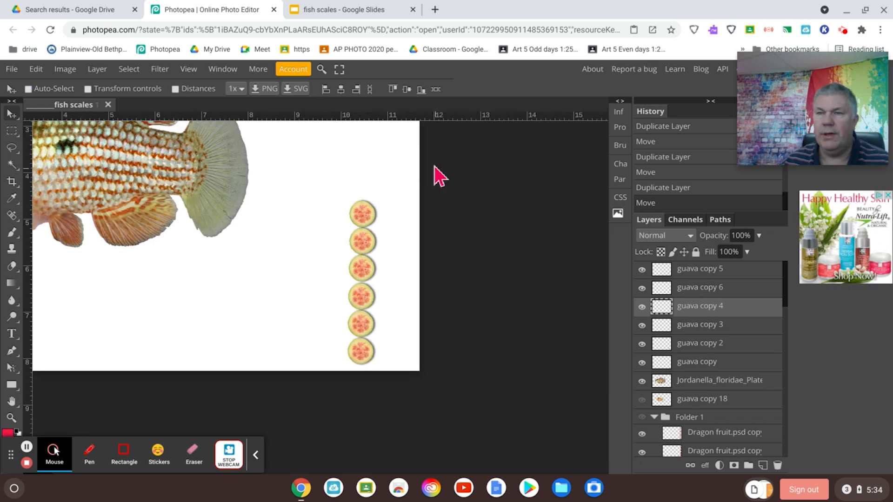
pyautogui.hotkey('ctrl', 'j')
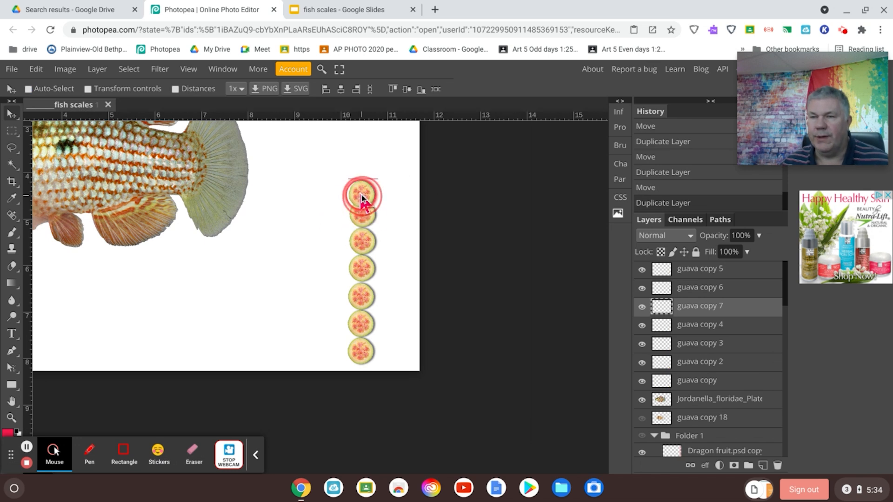
pyautogui.moveTo(361, 194); pyautogui.dragTo(362, 186)
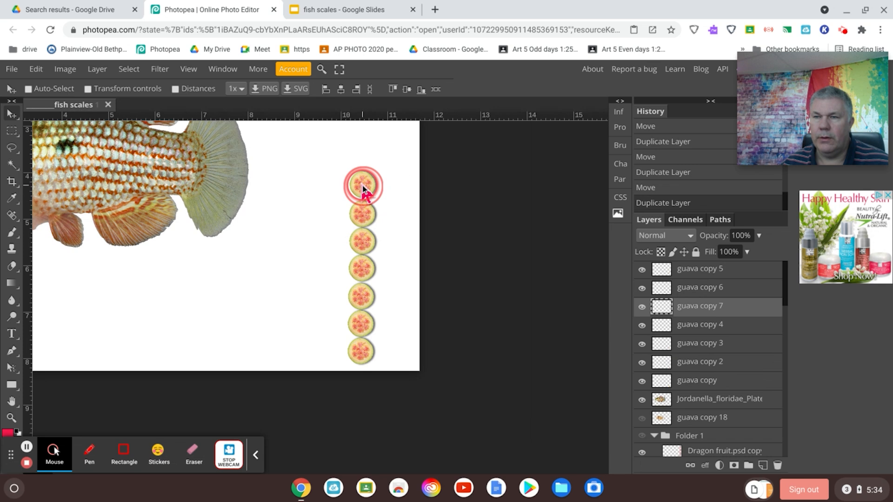
pyautogui.moveTo(362, 186); pyautogui.dragTo(362, 185)
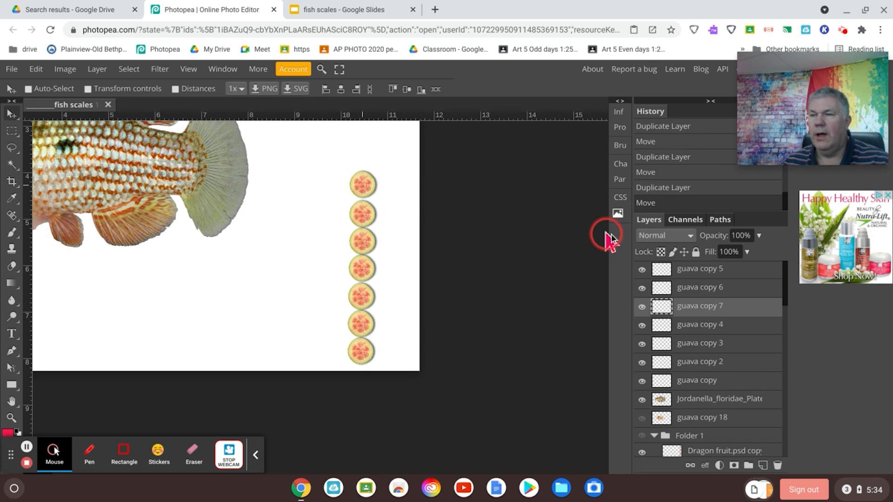
# Align the right edges of all seven guava slice layers, from guava copy 5 to guava copy, and distribute them with Equal Gaps.
pyautogui.click(741, 275)
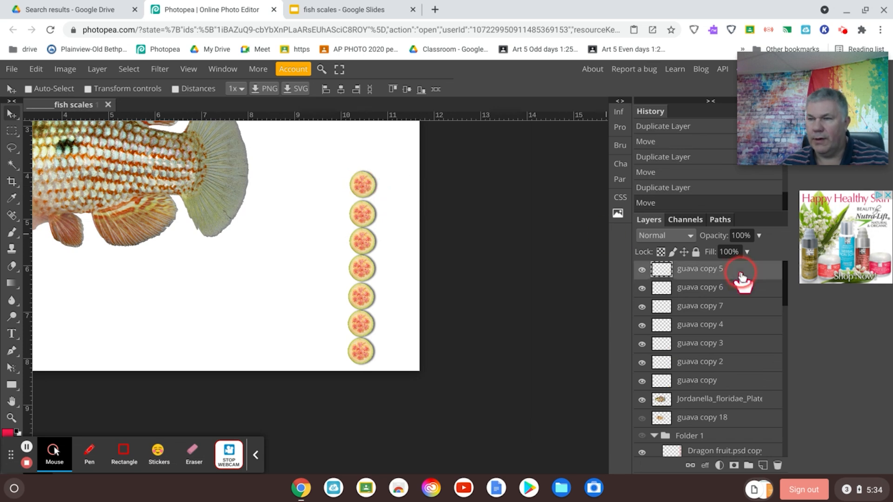
pyautogui.keyDown('shift'); pyautogui.click(733, 385); pyautogui.keyUp('shift')
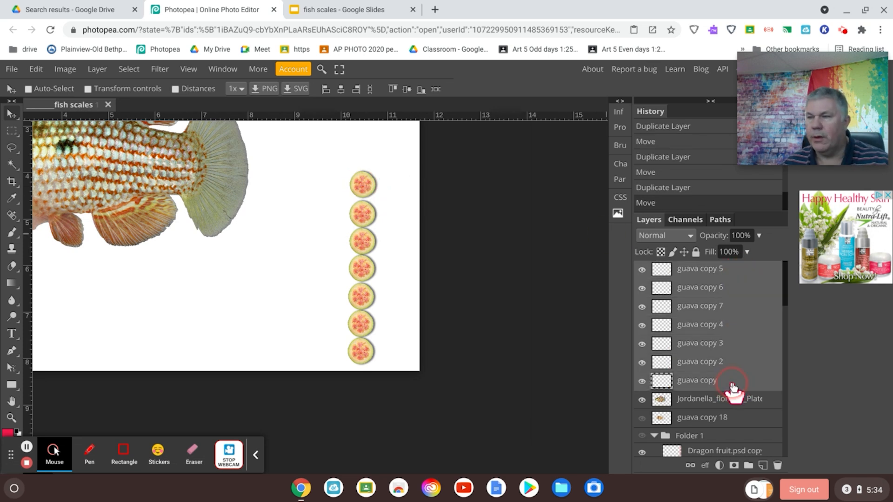
pyautogui.click(356, 89)
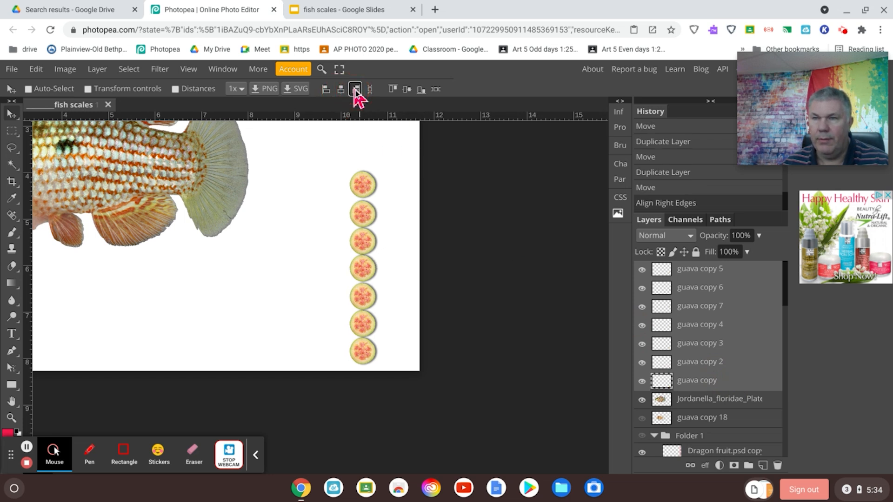
pyautogui.click(369, 90)
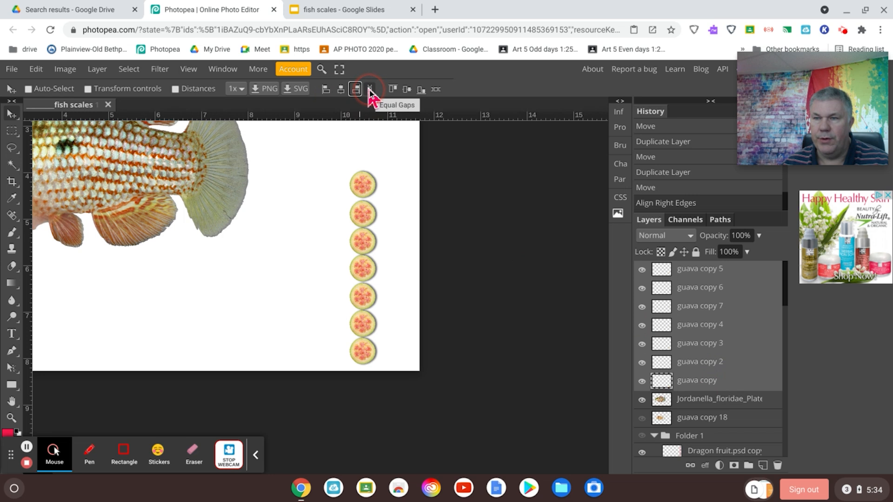
pyautogui.click(369, 90)
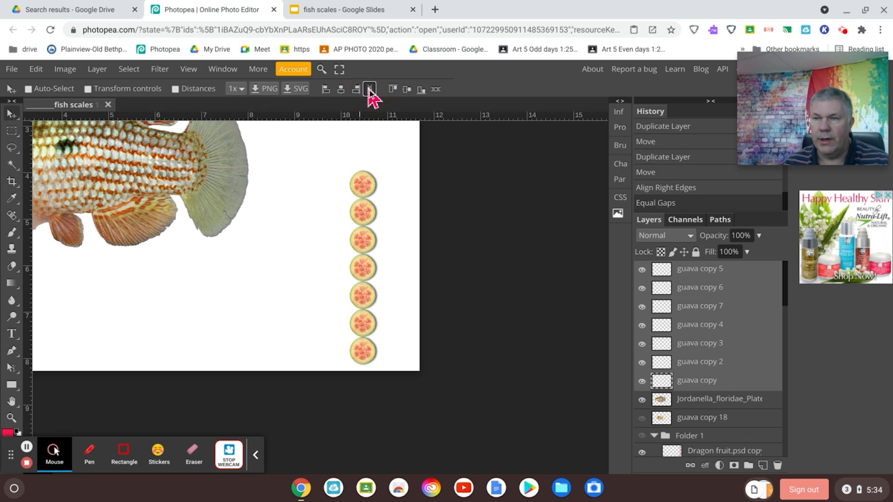
# Merge the seven selected guava slice layers into one layer with Merge Layers.
pyautogui.click(727, 310)
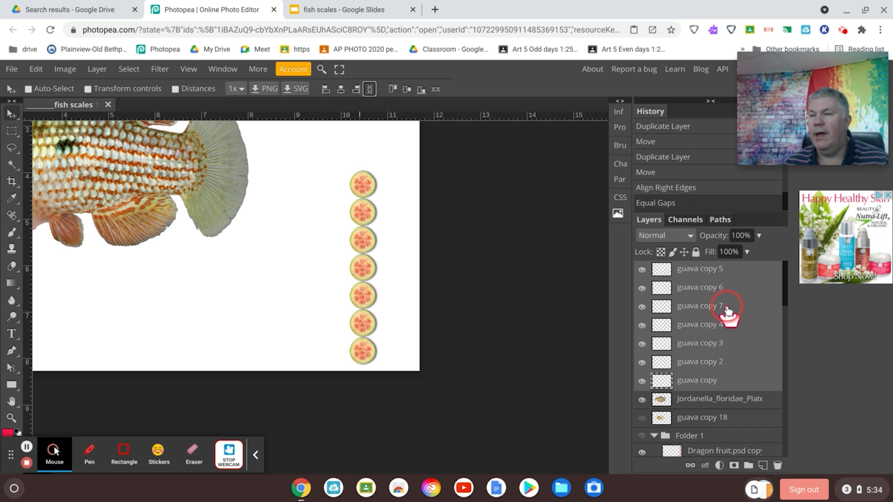
pyautogui.rightClick(727, 311)
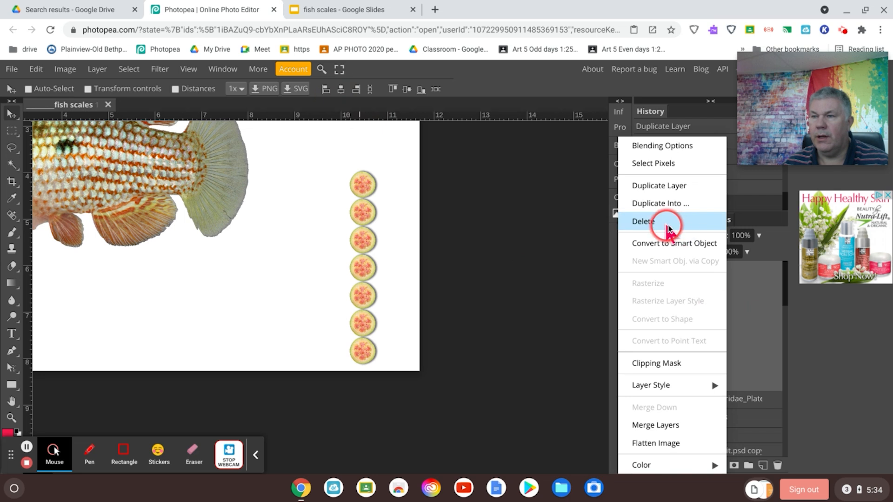
pyautogui.click(668, 426)
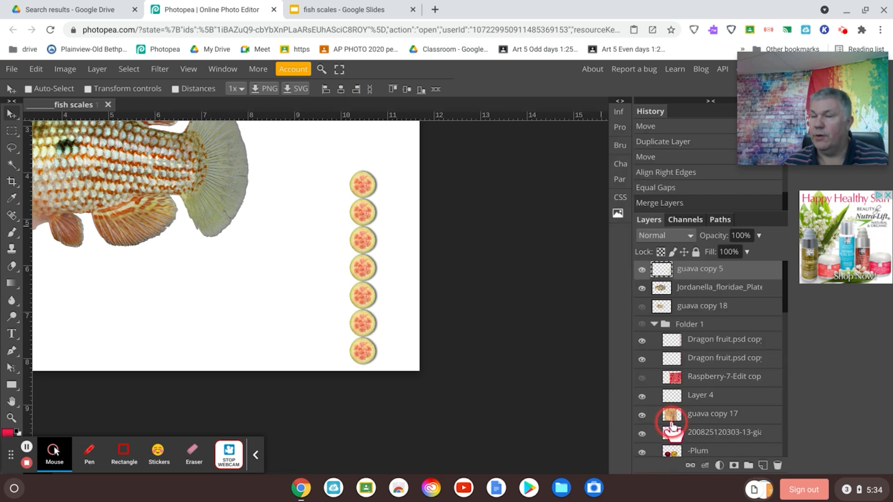
# Try Flatten Image with the layers from guava copy 5 to Folder 1 selected, and undo the flattening.
pyautogui.scroll(-5, 479, 310)
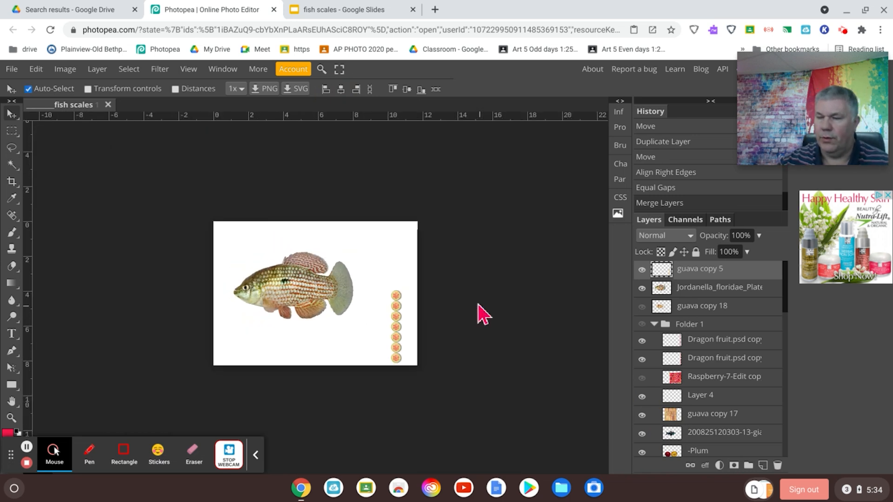
pyautogui.hotkey('ctrl', '0')
pyautogui.click(718, 276)
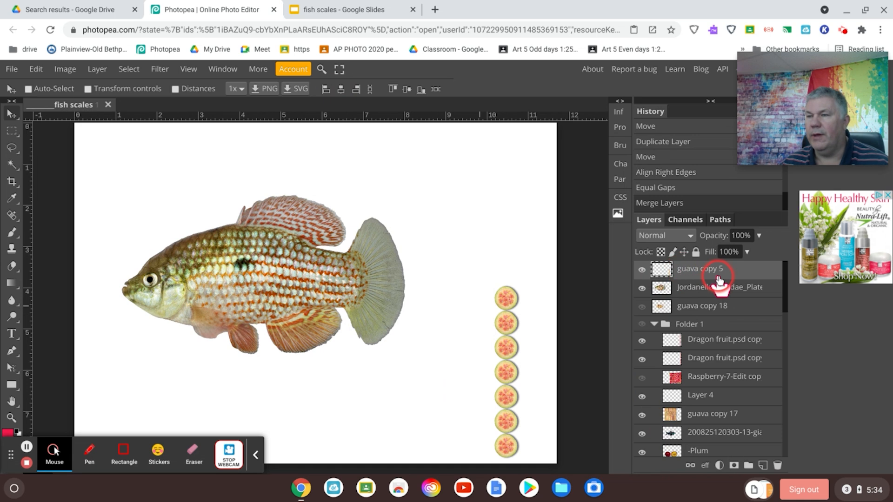
pyautogui.rightClick(718, 278)
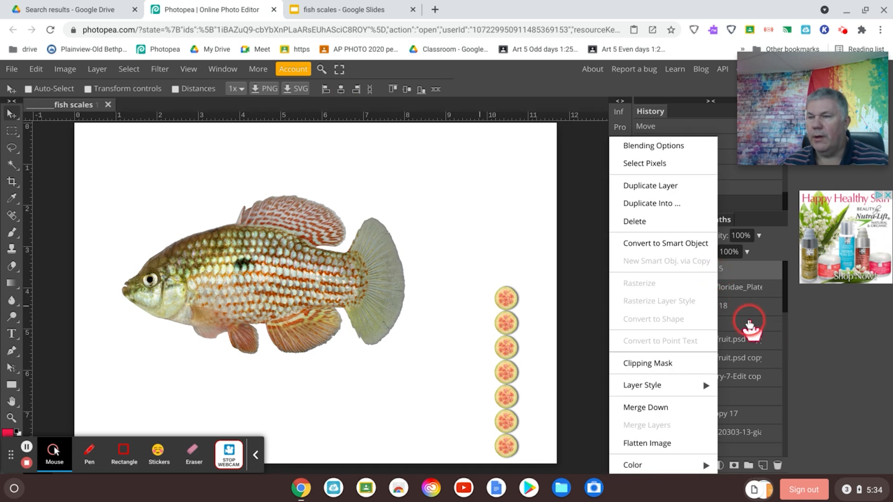
pyautogui.click(754, 281)
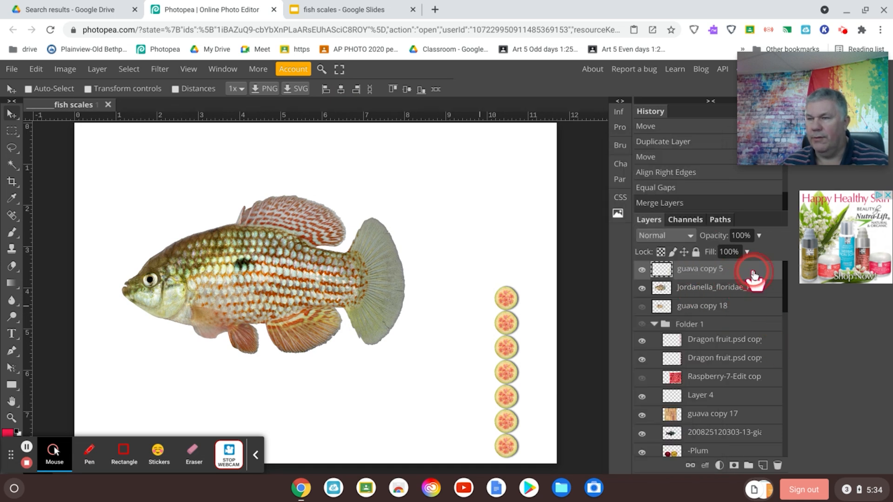
pyautogui.keyDown('shift'); pyautogui.click(728, 331); pyautogui.keyUp('shift')
pyautogui.rightClick(729, 325)
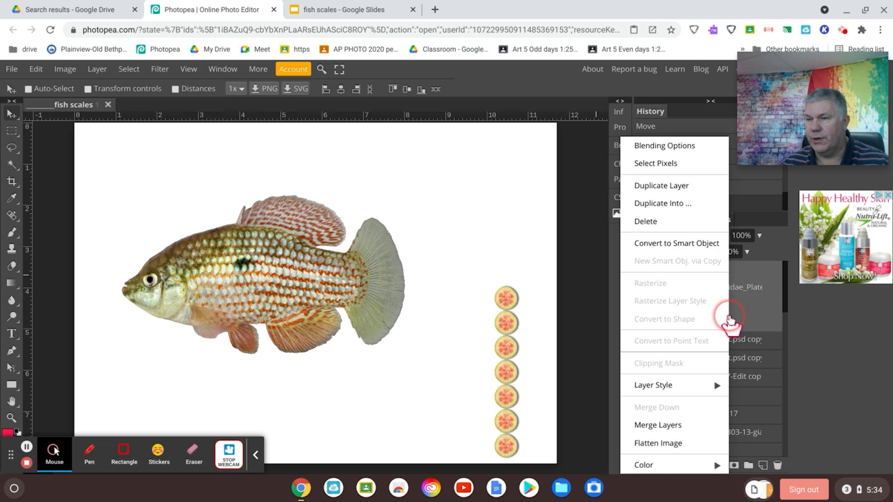
pyautogui.click(665, 443)
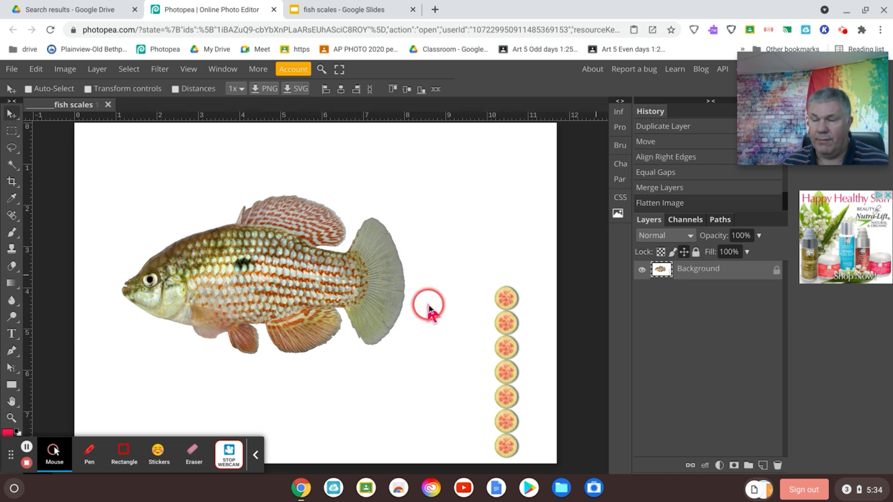
pyautogui.hotkey('ctrl', 'z')
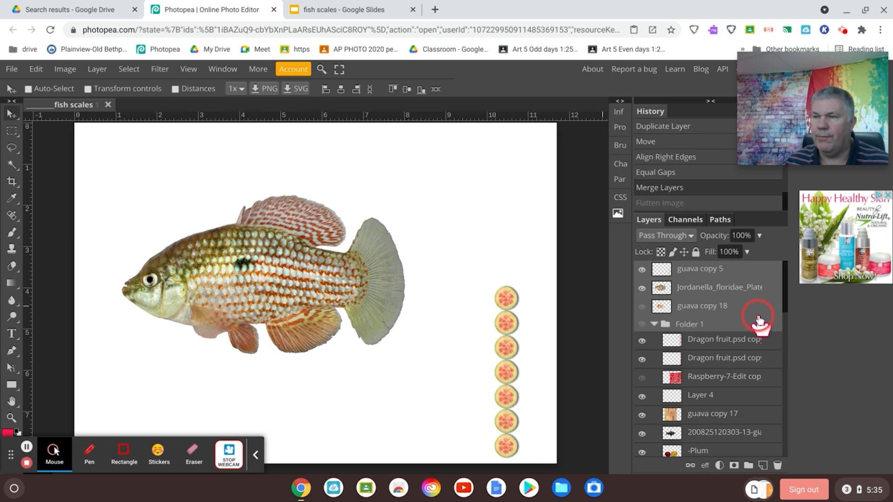
# Hide and reshow the guava copy 5 layer to check which slices it contains.
pyautogui.click(696, 274)
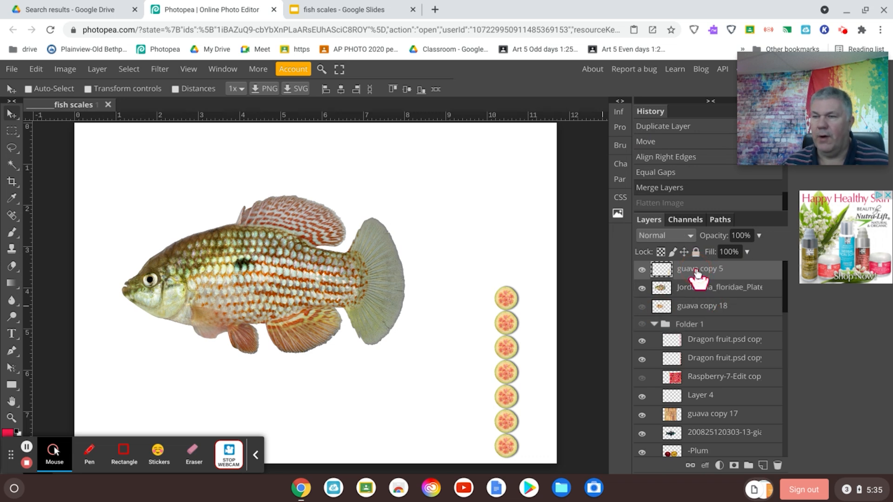
pyautogui.click(642, 272)
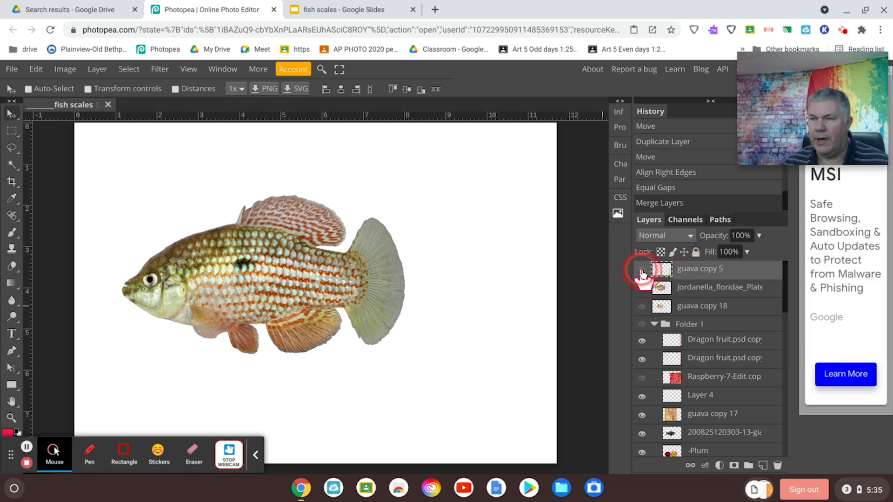
pyautogui.click(642, 272)
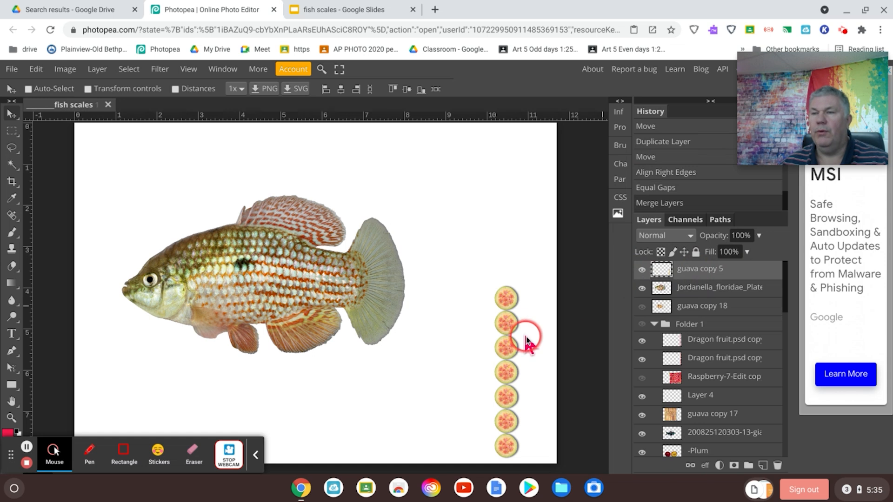
# Duplicate the merged guava column directly above the original and merge both layers into one full-height column.
pyautogui.moveTo(510, 344); pyautogui.dragTo(507, 207)
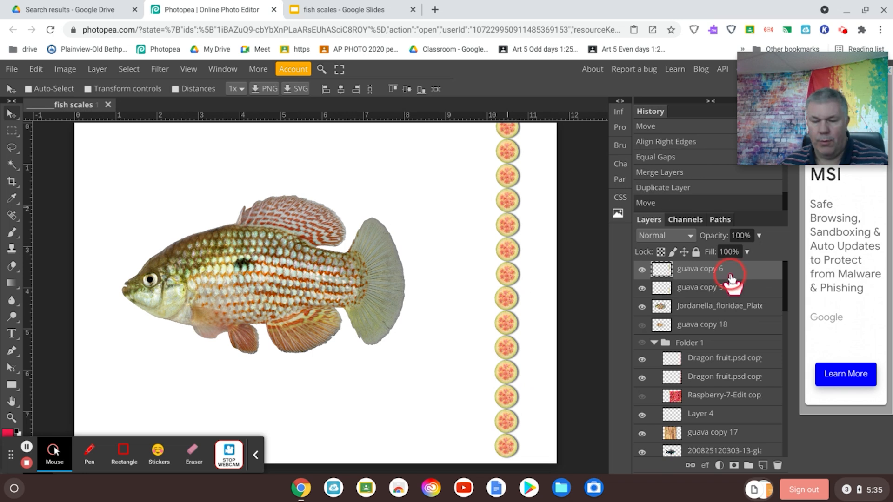
pyautogui.click(718, 287)
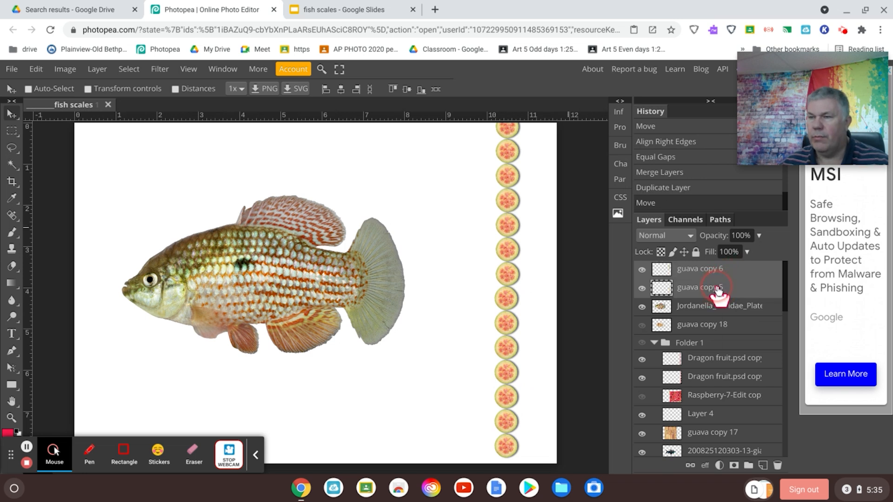
pyautogui.rightClick(719, 288)
pyautogui.click(652, 427)
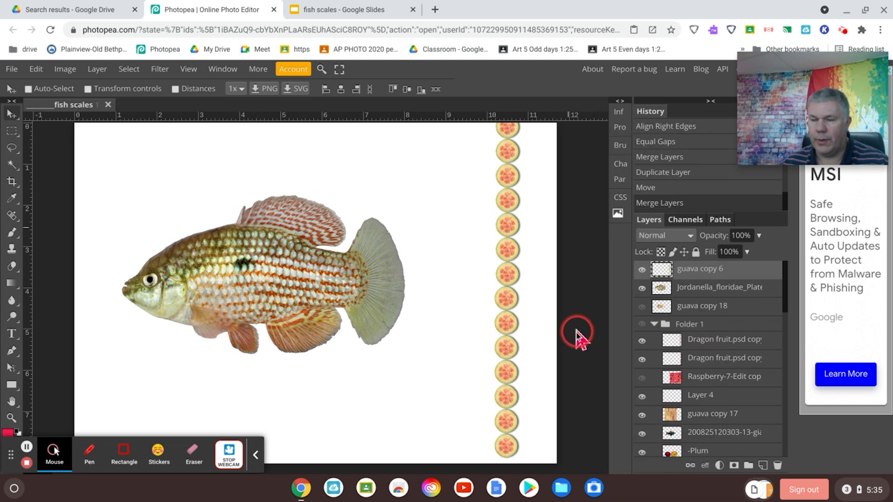
# Duplicate the full-height guava column, offset it half a slice up and left so it overlaps the original, and merge both layers.
pyautogui.moveTo(510, 445); pyautogui.dragTo(498, 434)
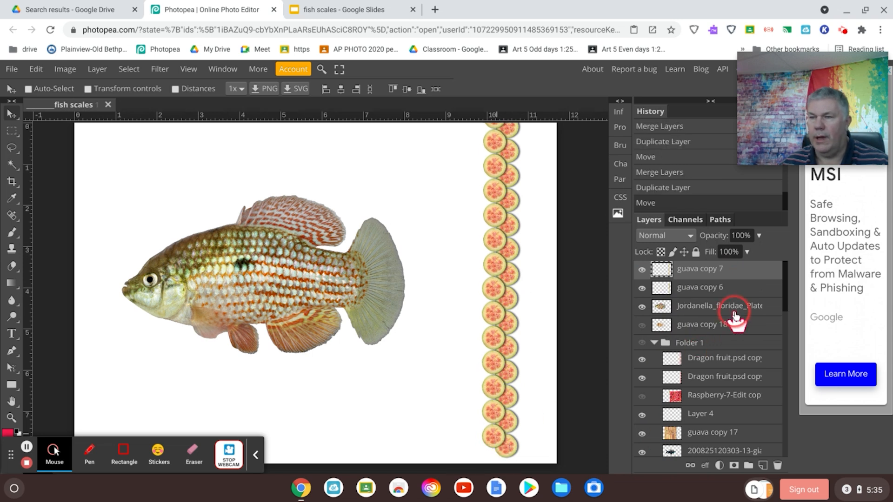
pyautogui.click(739, 299)
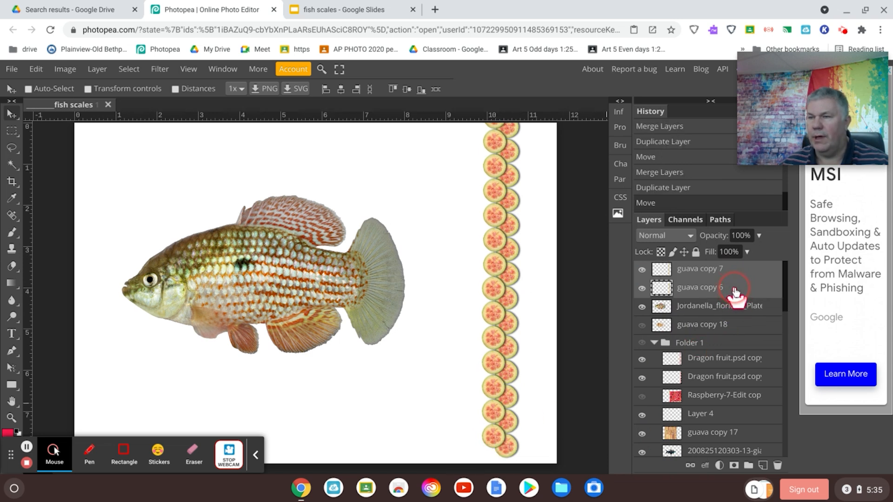
pyautogui.rightClick(736, 291)
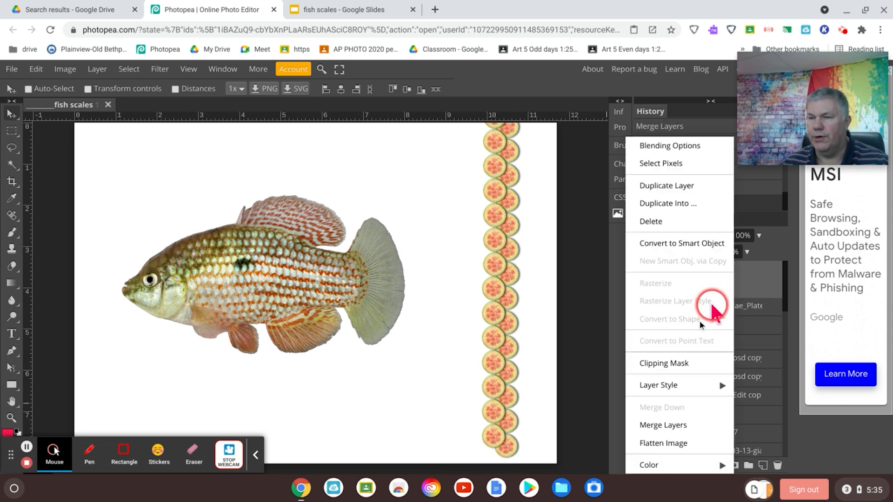
pyautogui.click(656, 425)
# Duplicate the merged two-column guava strip, fit the copy against its left edge, and merge both layers into a four-column strip.
pyautogui.moveTo(504, 434); pyautogui.dragTo(486, 406)
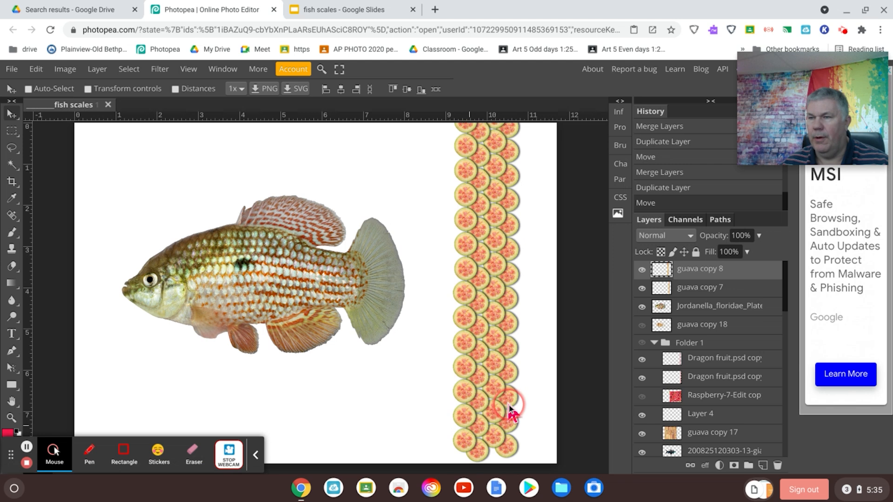
pyautogui.keyDown('shift'); pyautogui.click(695, 291); pyautogui.keyUp('shift')
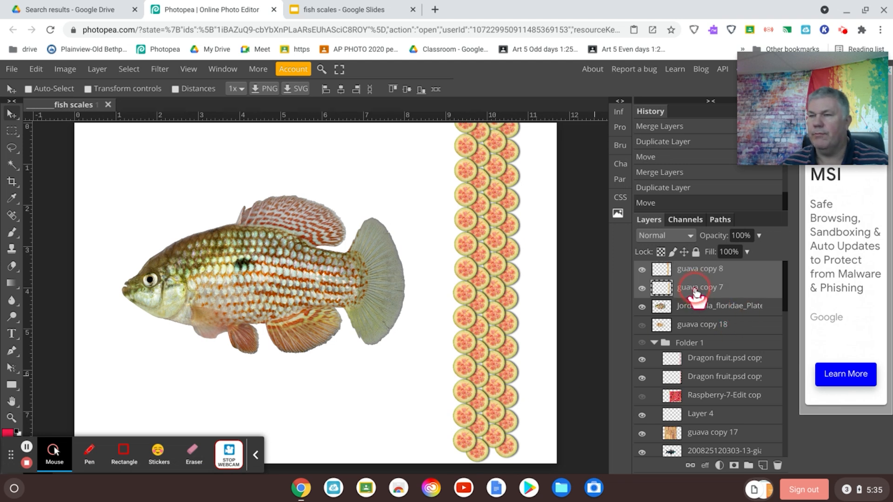
pyautogui.rightClick(694, 290)
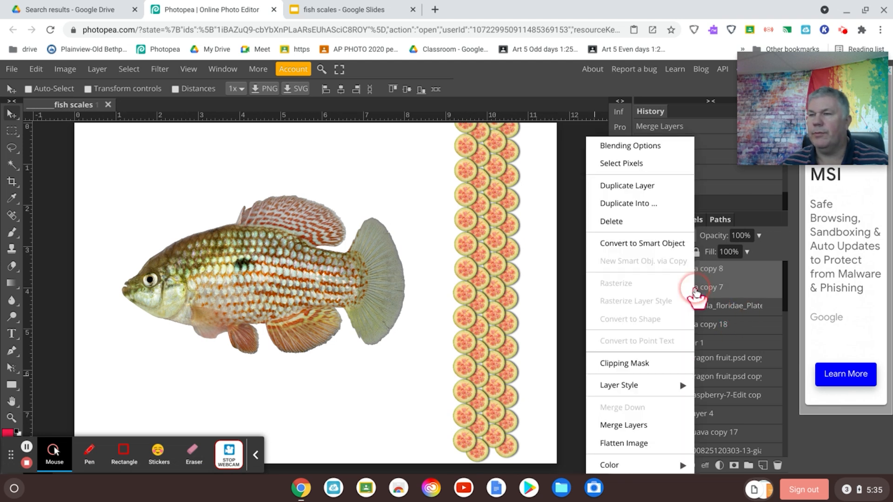
pyautogui.click(631, 421)
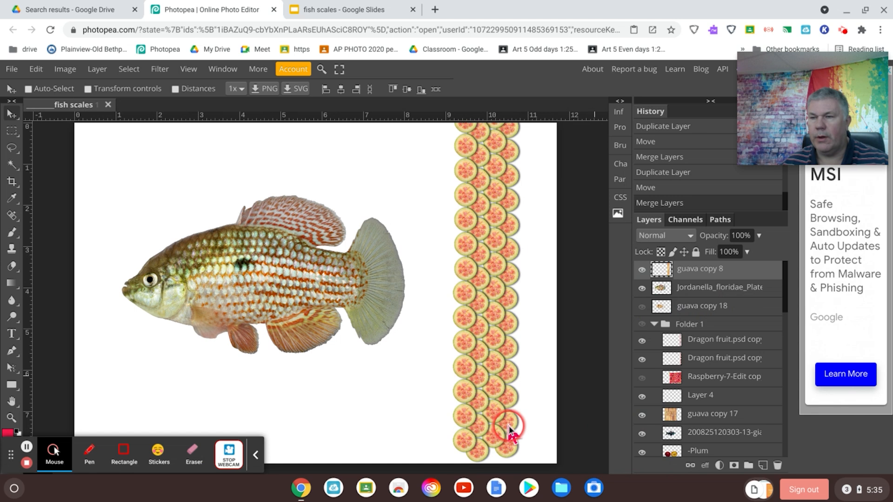
# Duplicate the four-column guava strip directly to its left with the slices interlocking, and merge the two layers into eight columns.
pyautogui.moveTo(509, 425); pyautogui.dragTo(444, 422)
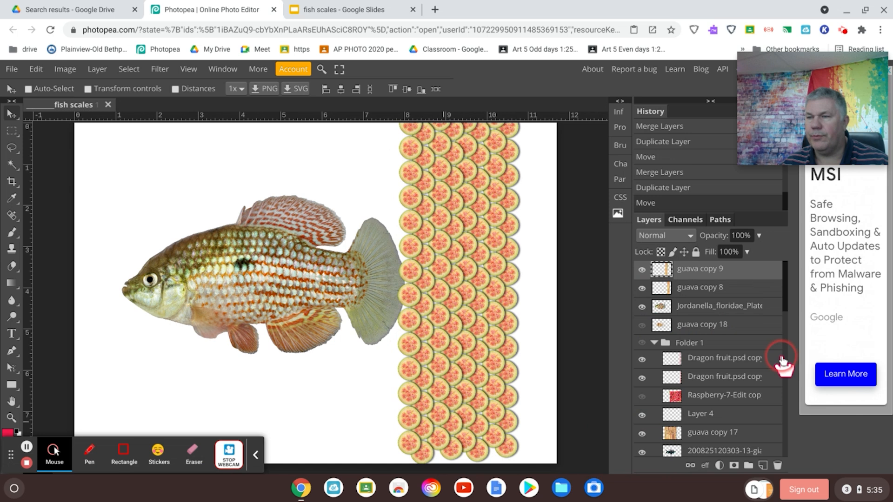
pyautogui.keyDown('shift'); pyautogui.click(744, 298); pyautogui.keyUp('shift')
pyautogui.rightClick(742, 300)
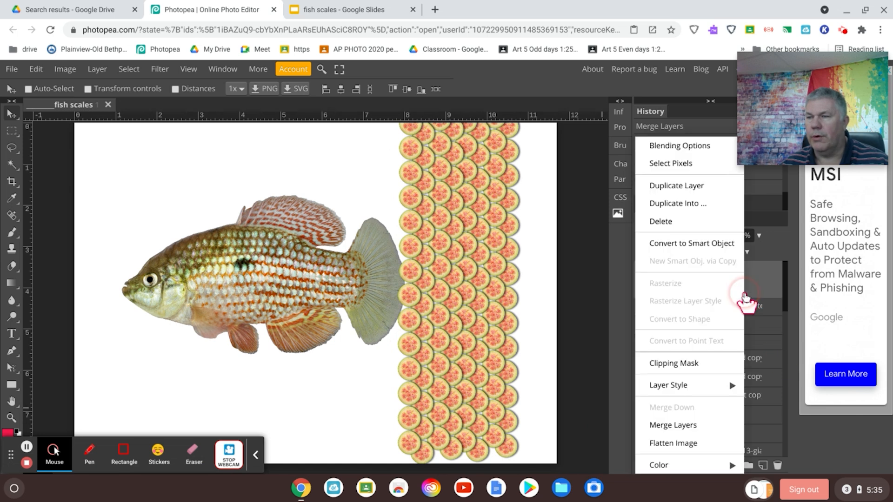
pyautogui.click(685, 425)
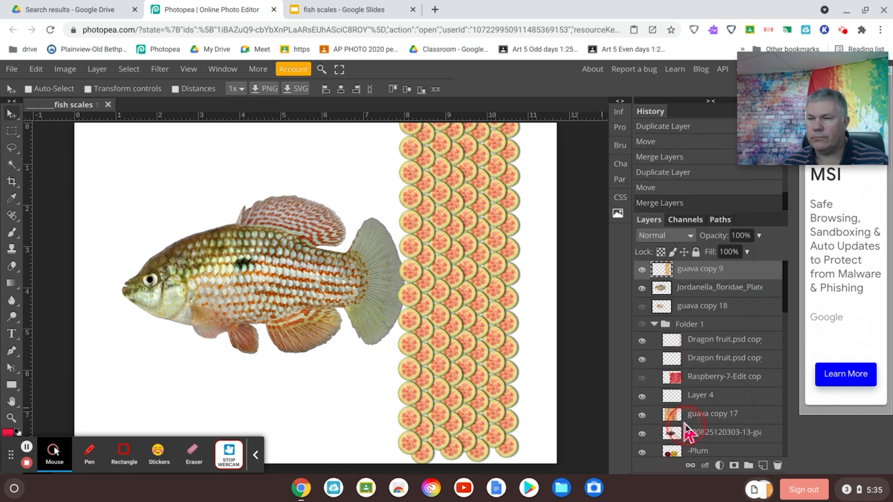
# Duplicate the eight-column guava strip leftward over the fish's tail and merge both layers into a sixteen-column sheet.
pyautogui.moveTo(528, 372); pyautogui.dragTo(378, 370)
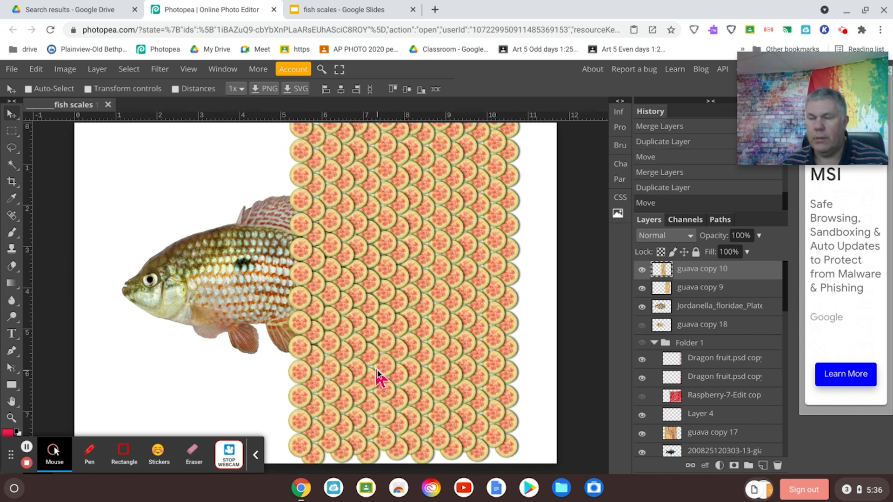
pyautogui.keyDown('shift'); pyautogui.click(721, 290); pyautogui.keyUp('shift')
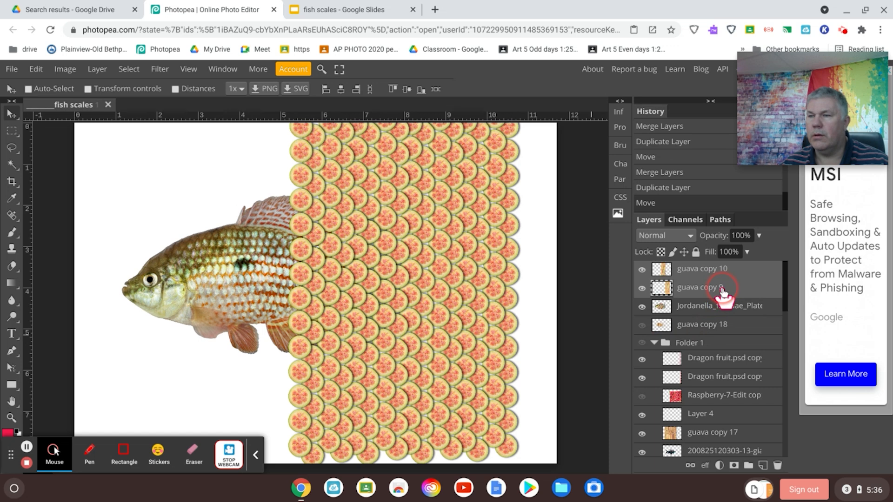
pyautogui.rightClick(722, 292)
pyautogui.click(660, 430)
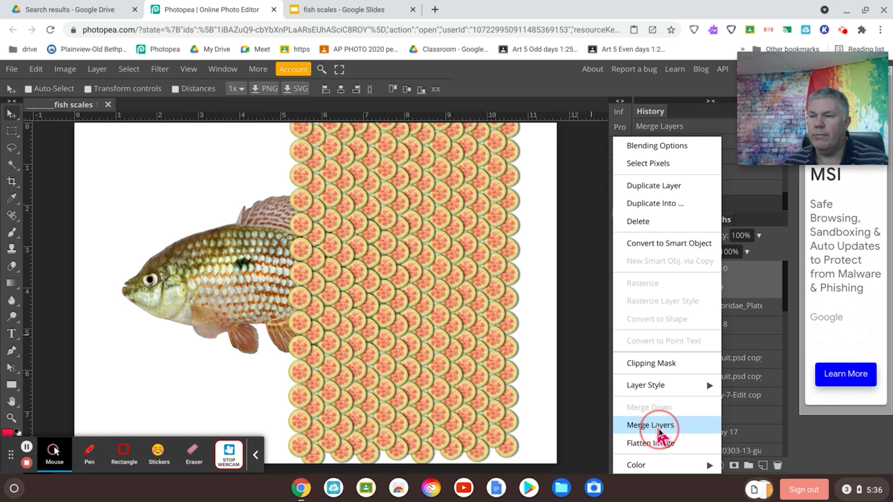
# Duplicate the sixteen-column guava sheet leftward to cover the rest of the fish and merge it with guava copy 10.
pyautogui.click(718, 270)
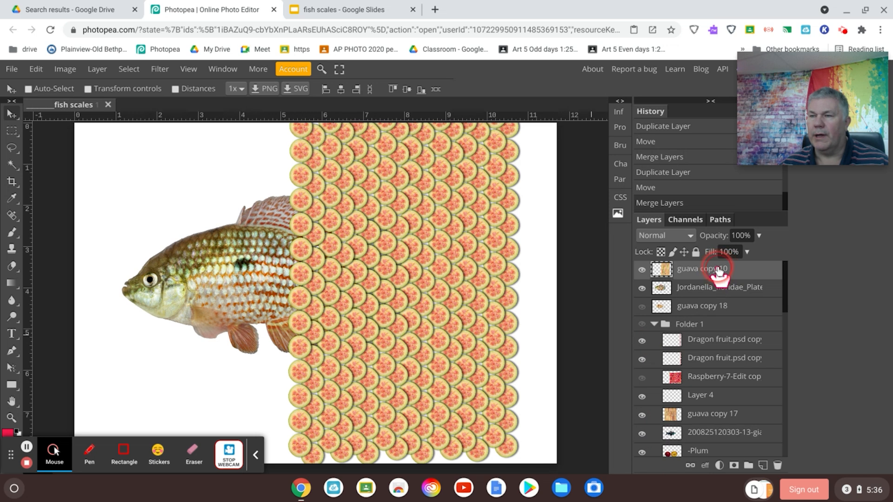
pyautogui.moveTo(509, 319); pyautogui.dragTo(288, 327)
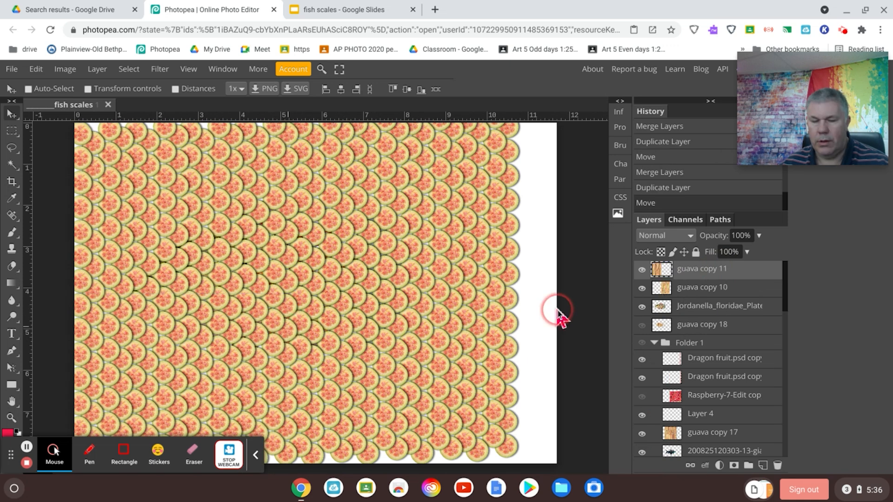
pyautogui.keyDown('shift'); pyautogui.click(706, 289); pyautogui.keyUp('shift')
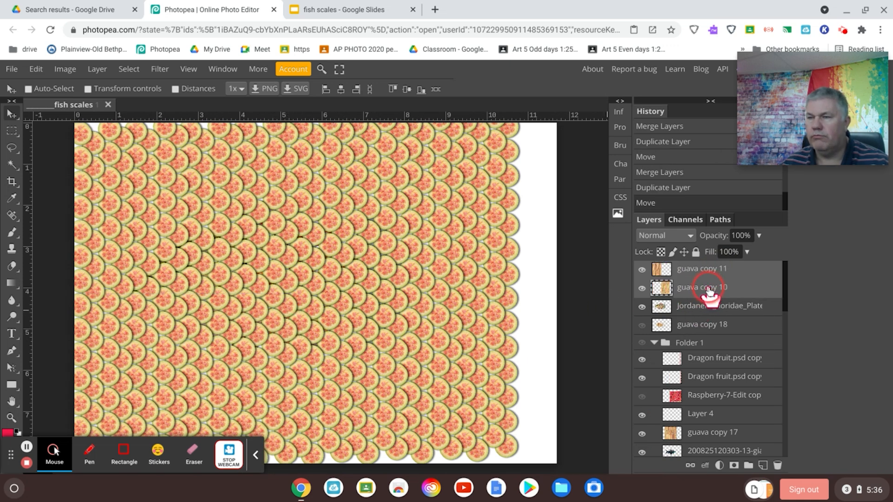
pyautogui.rightClick(708, 291)
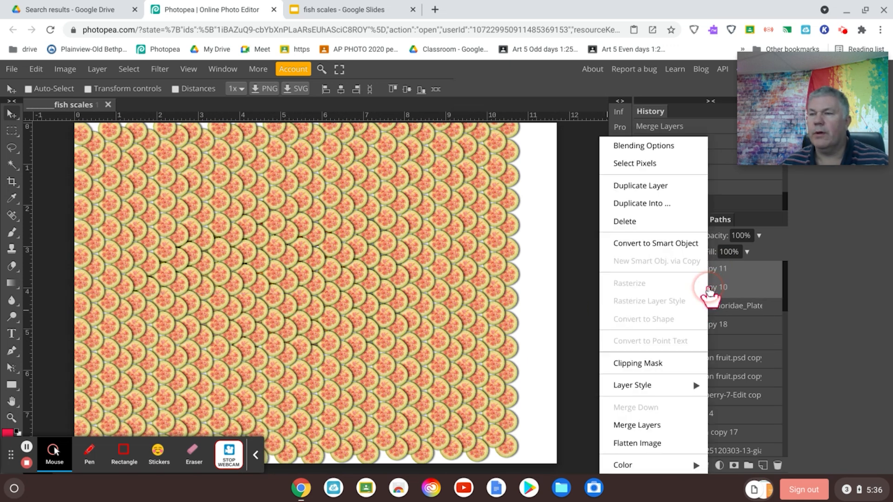
pyautogui.click(641, 427)
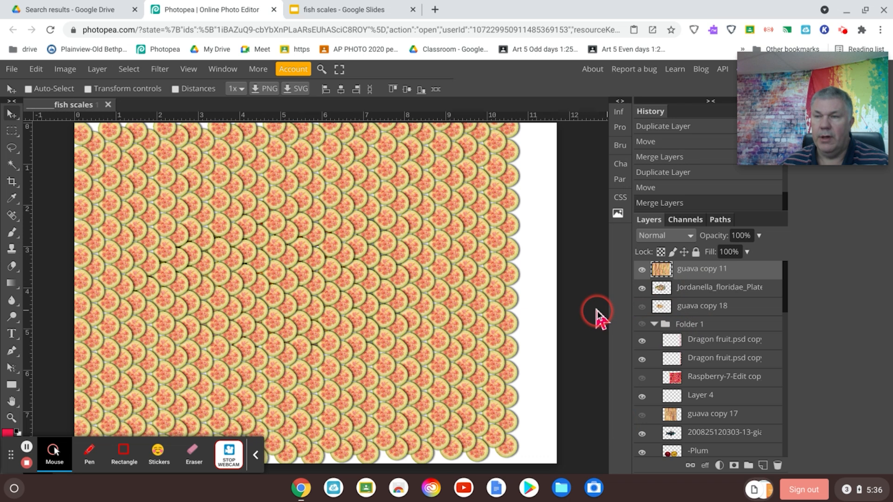
# Free Transform the merged guava sheet down to 76.56% and move it against the canvas's right edge.
pyautogui.click(30, 69)
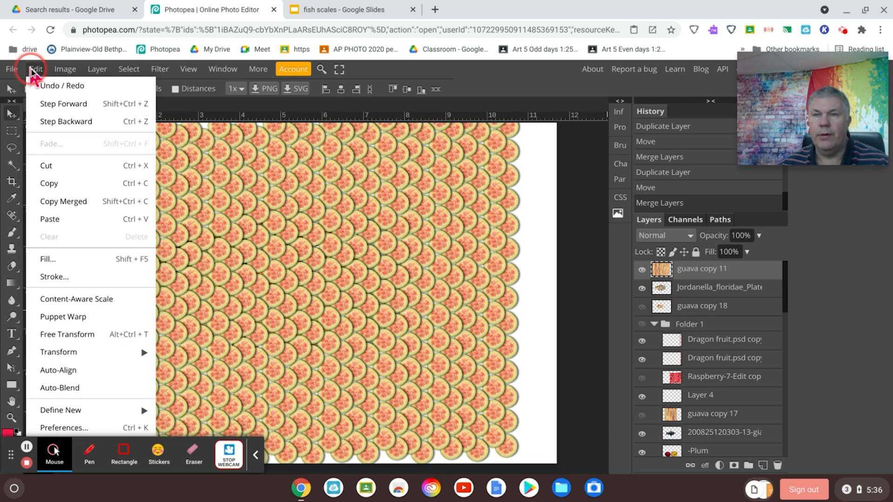
pyautogui.click(89, 335)
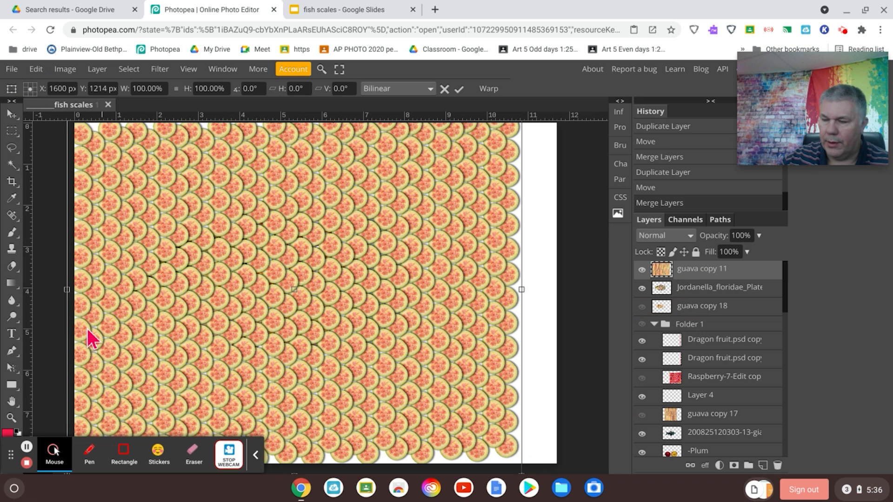
pyautogui.hotkey('ctrl', '-')
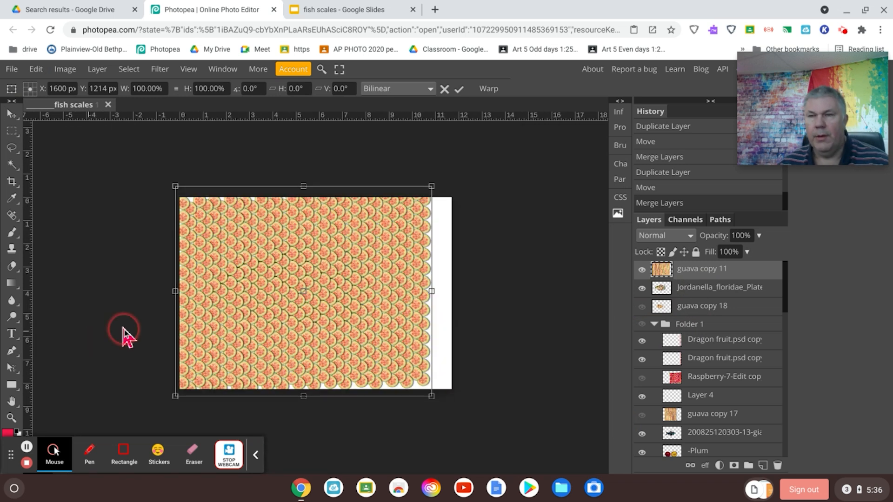
pyautogui.moveTo(173, 187); pyautogui.dragTo(233, 247)
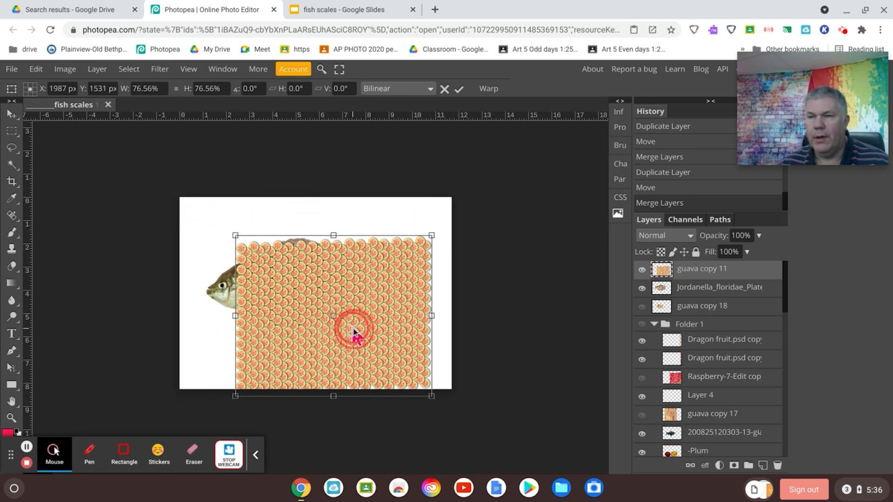
pyautogui.moveTo(353, 328); pyautogui.dragTo(373, 307)
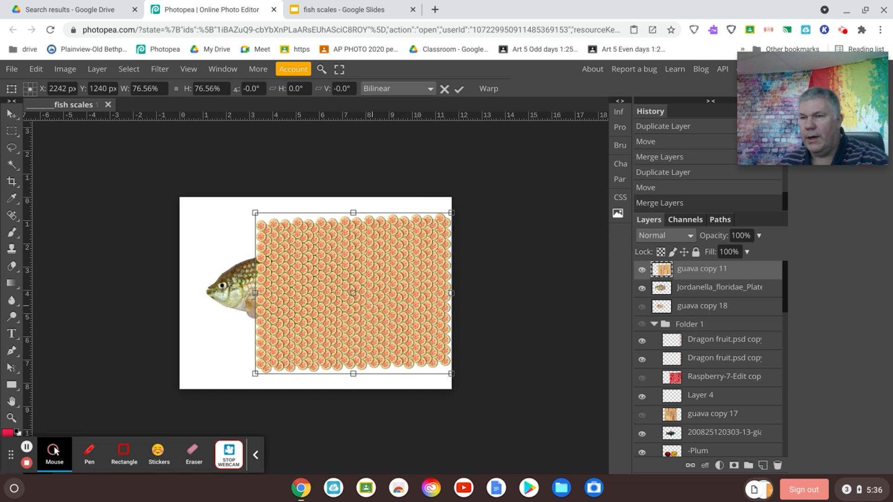
pyautogui.press('Return')
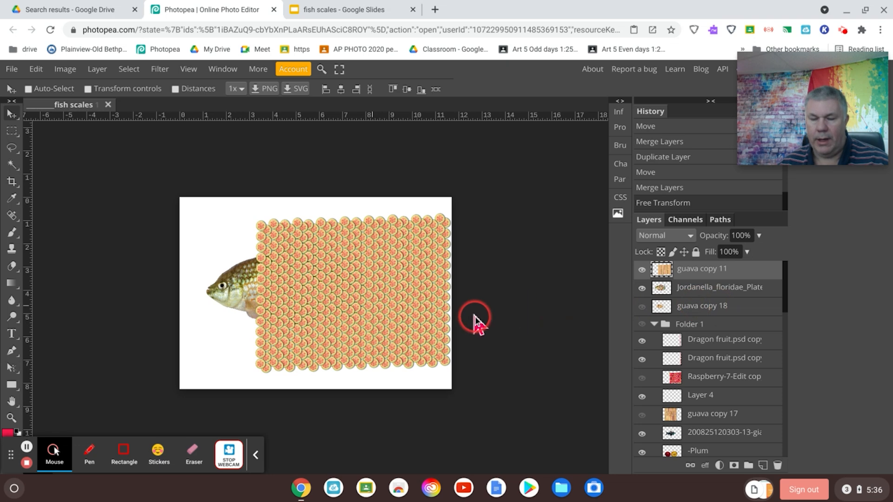
# Duplicate the scaled guava sheet leftward to the canvas's left edge and merge guava copy 12 with guava copy 11.
pyautogui.moveTo(453, 314); pyautogui.dragTo(255, 316)
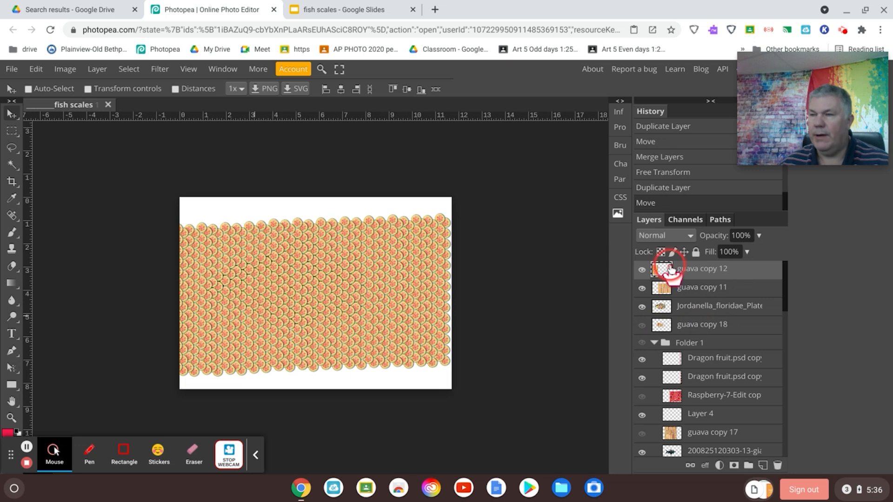
pyautogui.keyDown('shift'); pyautogui.click(686, 288); pyautogui.keyUp('shift')
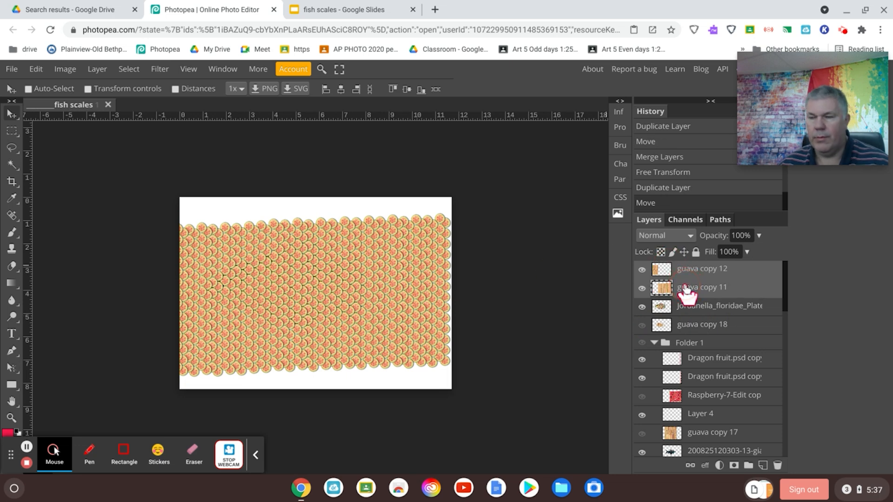
pyautogui.rightClick(687, 292)
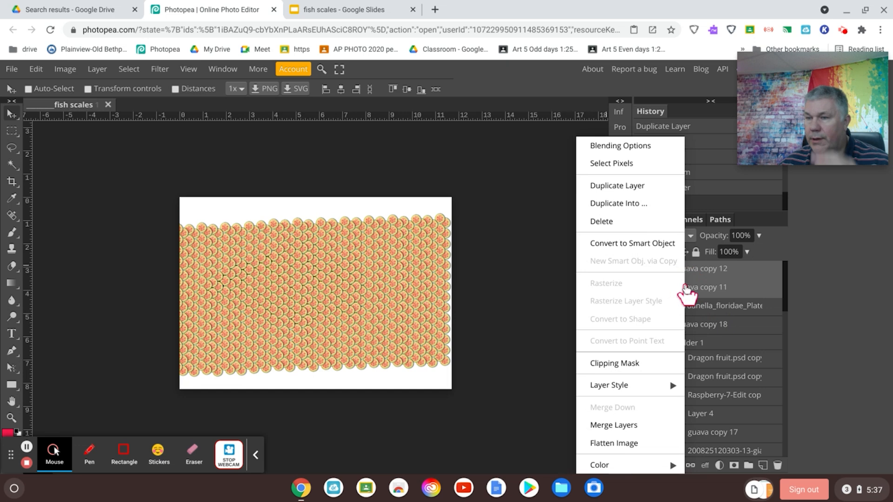
pyautogui.click(606, 427)
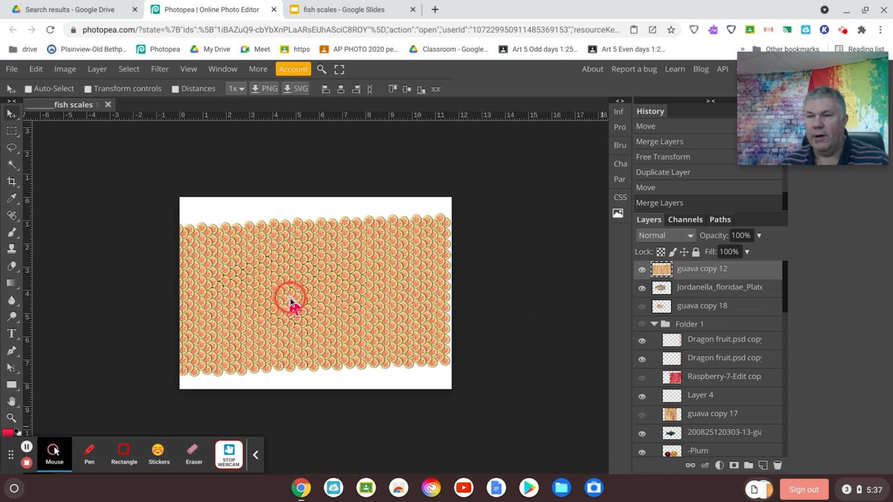
# Shift the merged guava sheet right to span the full canvas width and warp its four corners inward into a bulging fish-body shape.
pyautogui.moveTo(290, 297); pyautogui.dragTo(339, 297)
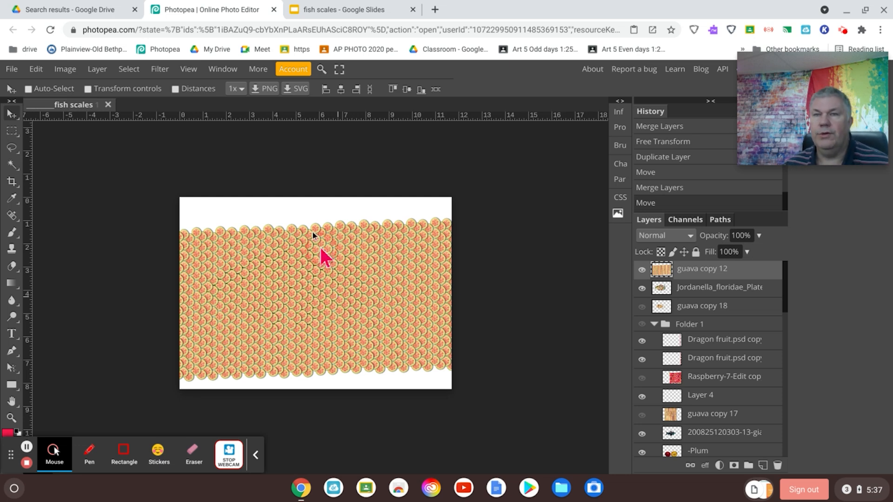
pyautogui.click(47, 74)
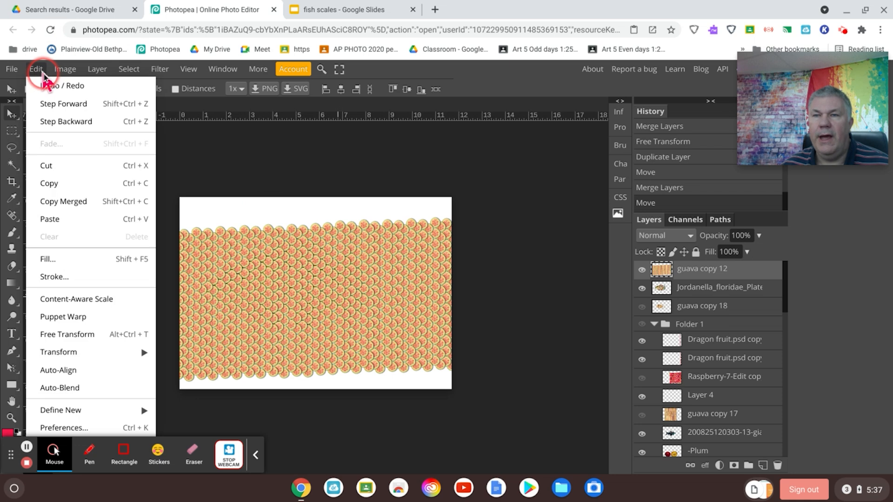
pyautogui.moveTo(113, 352)
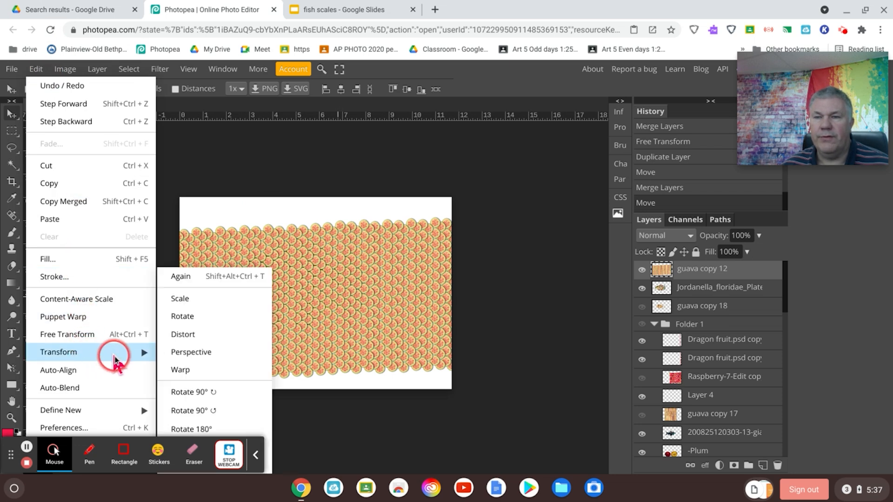
pyautogui.click(208, 375)
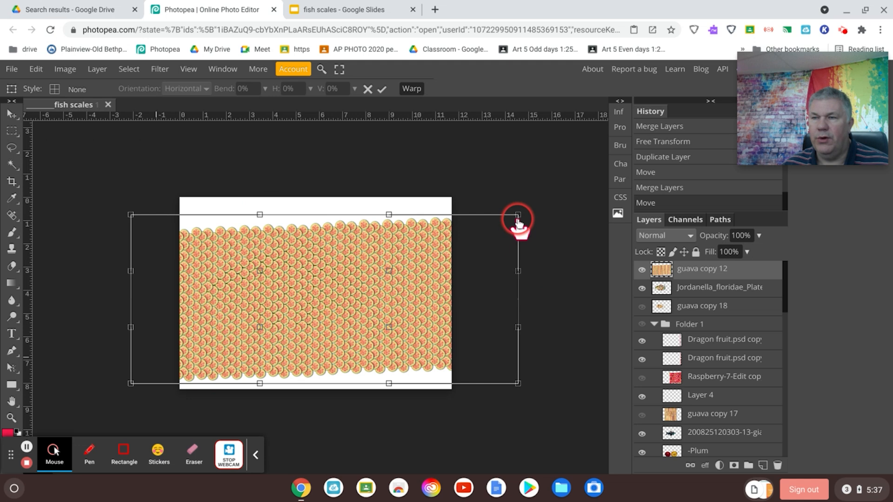
pyautogui.moveTo(518, 216); pyautogui.dragTo(505, 270)
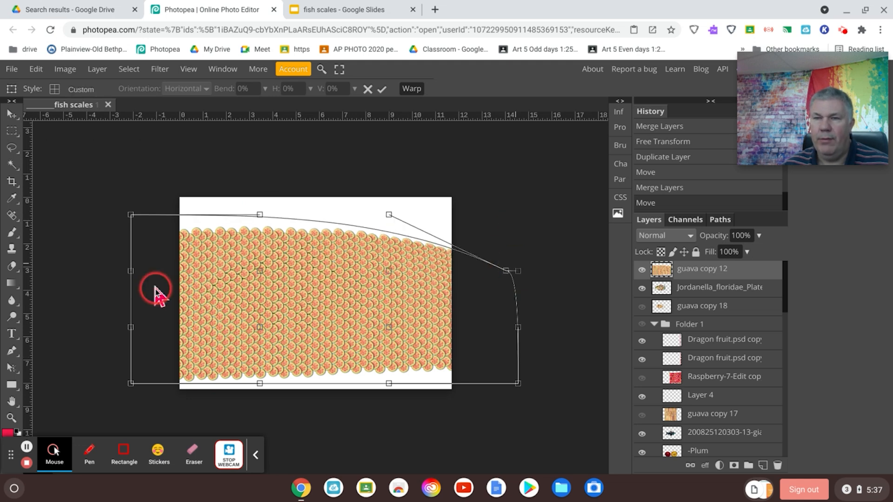
pyautogui.moveTo(132, 214); pyautogui.dragTo(134, 280)
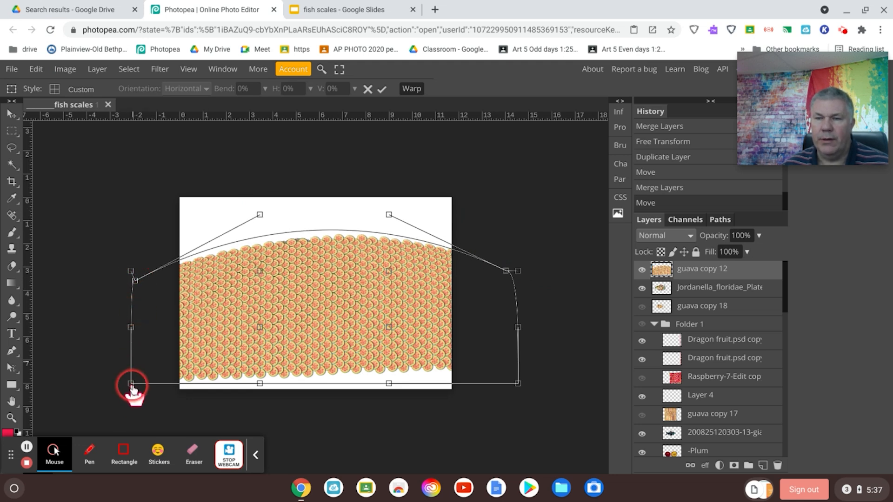
pyautogui.moveTo(131, 385); pyautogui.dragTo(145, 327)
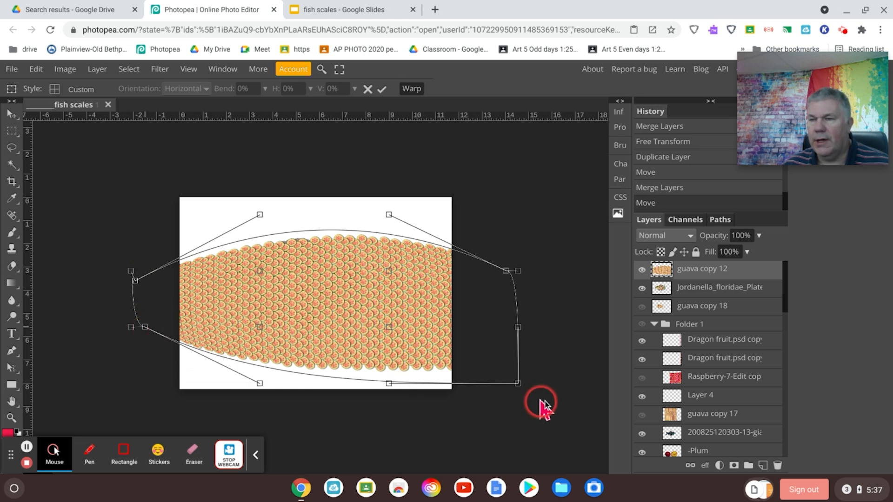
pyautogui.moveTo(520, 386); pyautogui.dragTo(520, 311)
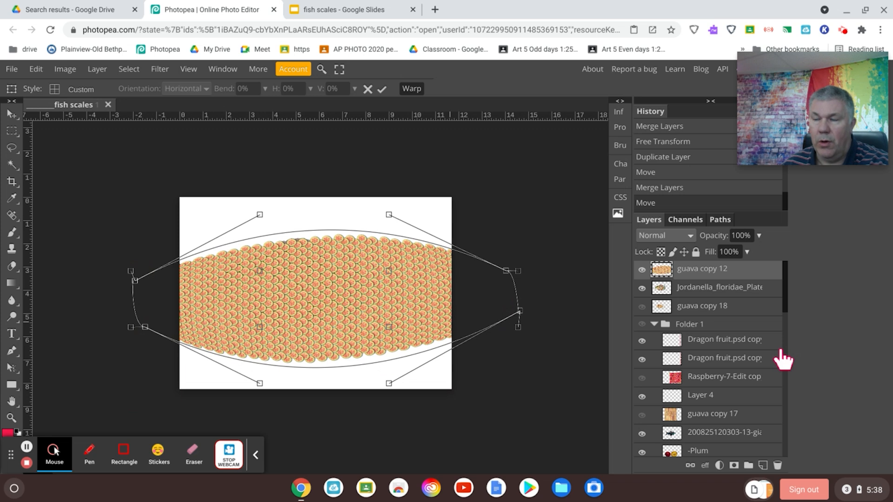
pyautogui.click(524, 316)
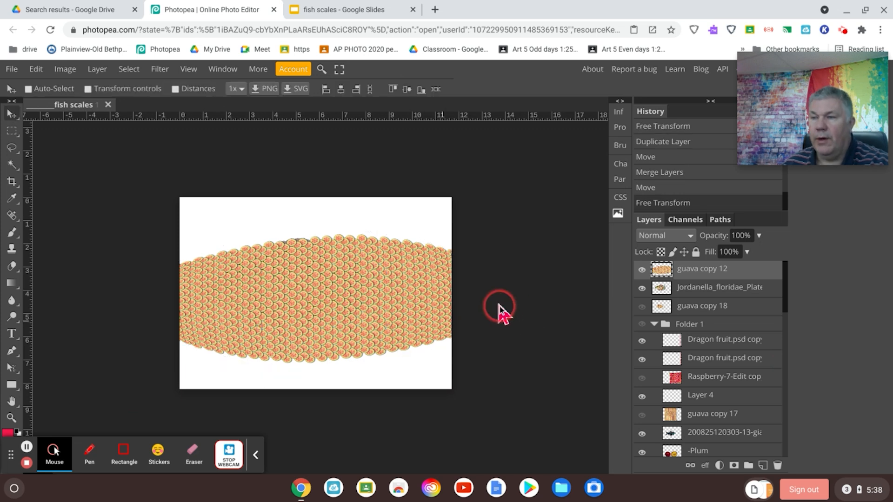
# Hide the warped guava copy 12 layer to uncover the fish.
pyautogui.click(641, 270)
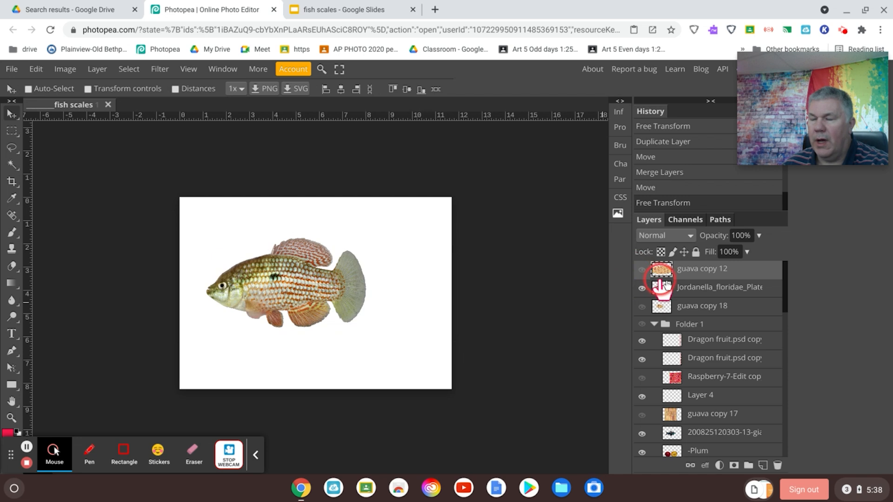
# Select the white background around the fish on the Jordanella_floridae layer with the Magic Wand.
pyautogui.click(697, 286)
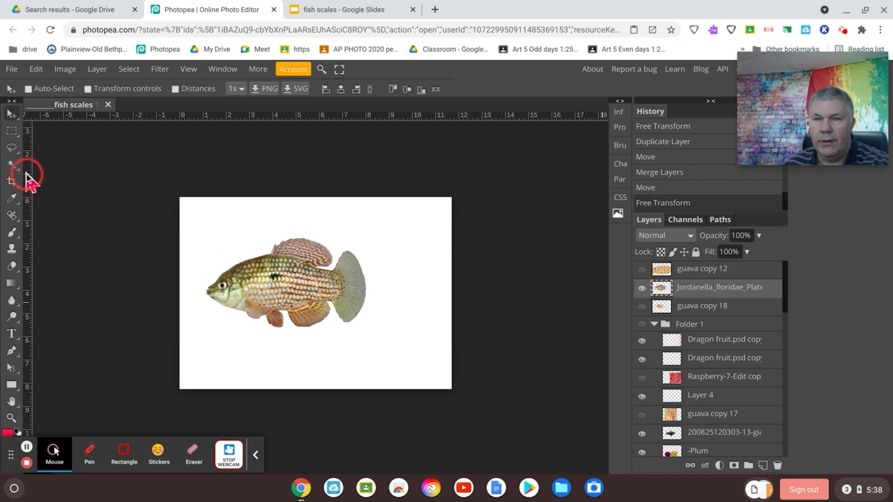
pyautogui.click(12, 164)
pyautogui.click(366, 343)
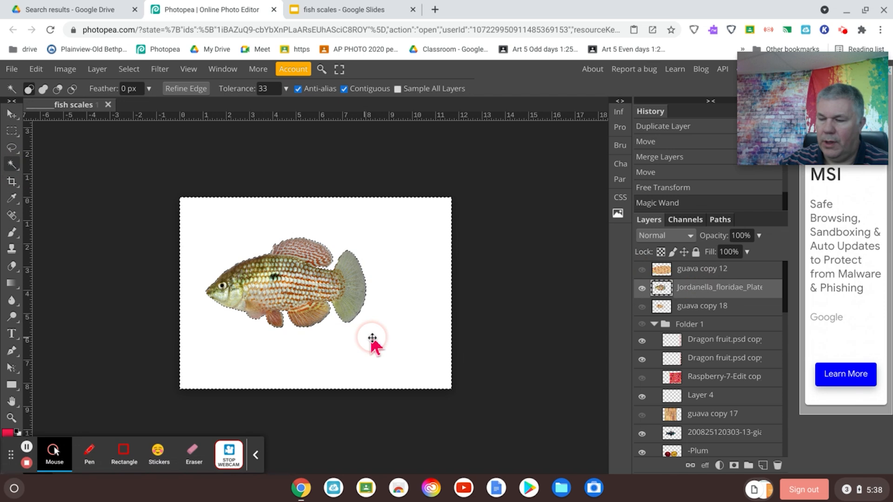
pyautogui.scroll(2, 371, 338)
pyautogui.scroll(1, 372, 338)
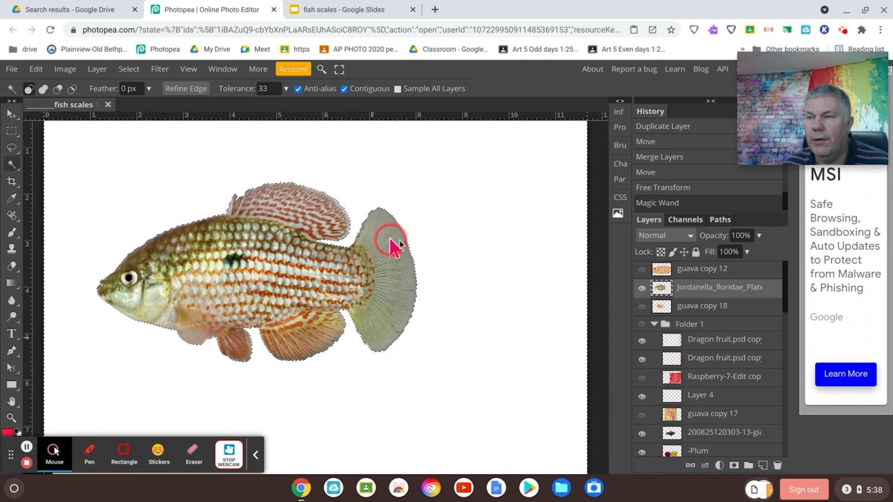
# Show and duplicate the guava copy 12 layer, hide the original, and nudge the duplicate slightly upward over the fish.
pyautogui.click(642, 270)
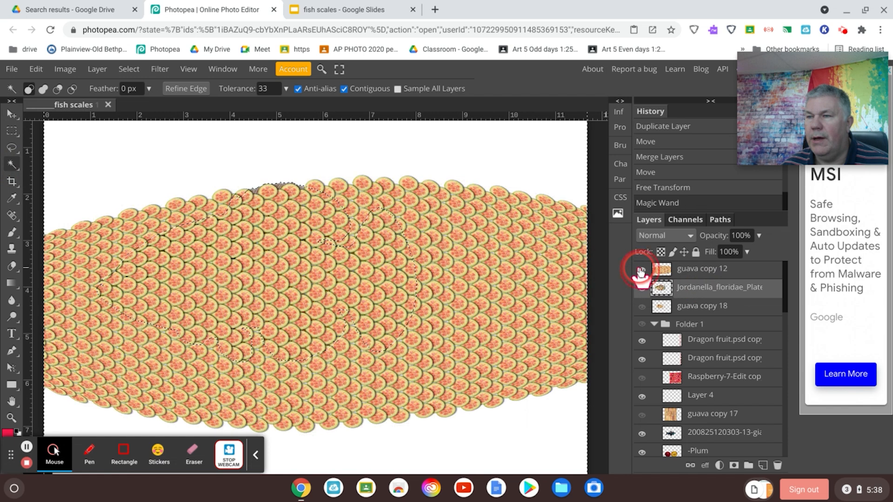
pyautogui.click(699, 275)
pyautogui.rightClick(699, 275)
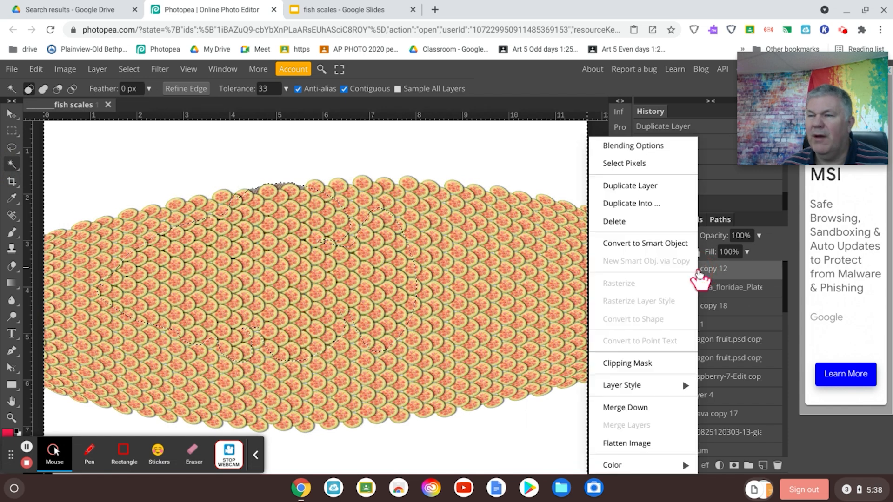
pyautogui.click(633, 190)
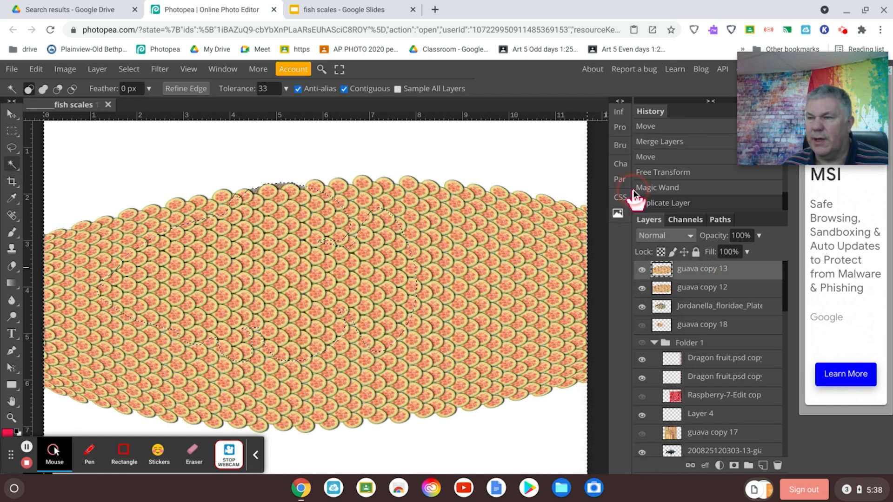
pyautogui.click(642, 288)
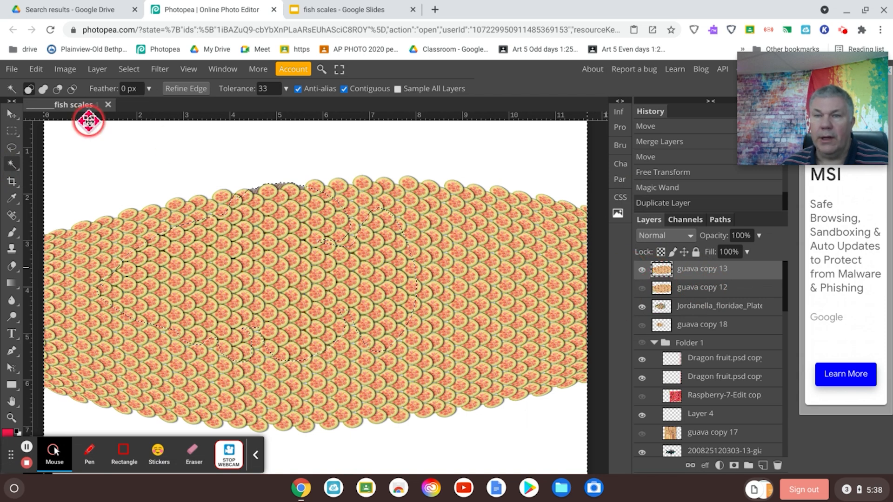
pyautogui.click(11, 116)
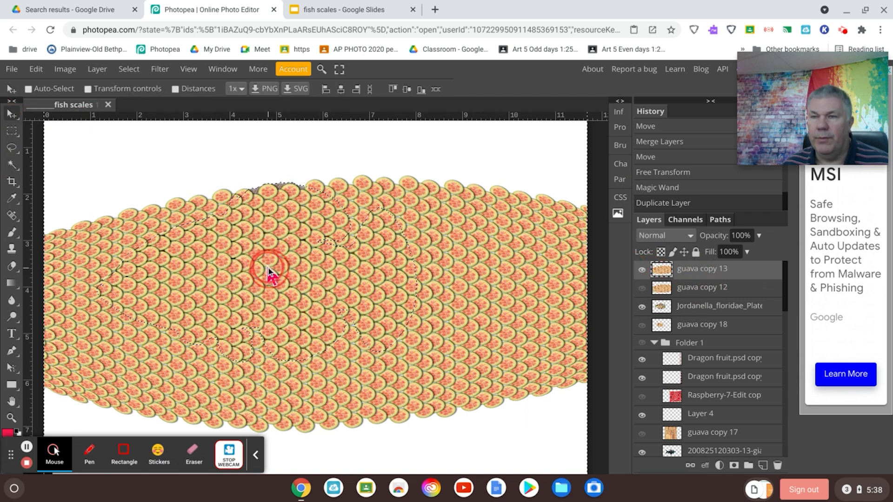
pyautogui.moveTo(269, 268); pyautogui.dragTo(268, 260)
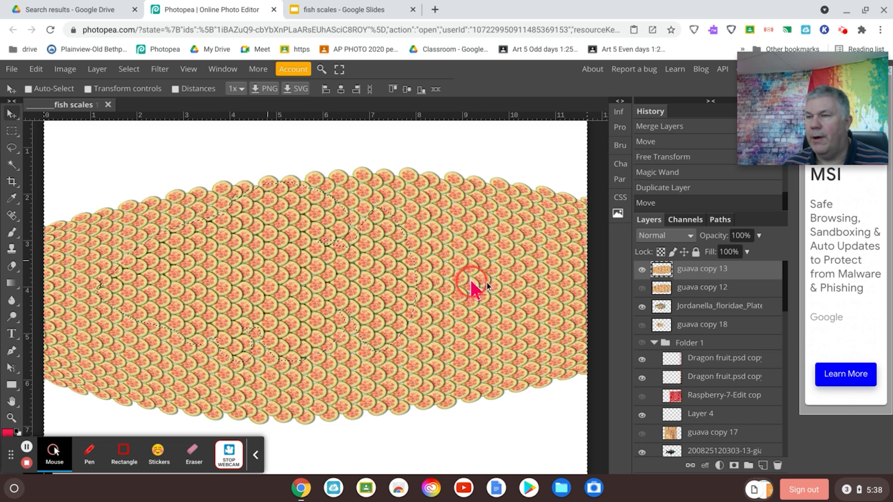
# Clear the old selection, hide guava copy 13, and Magic Wand the white background on the Jordanella_floridae fish layer.
pyautogui.click(704, 308)
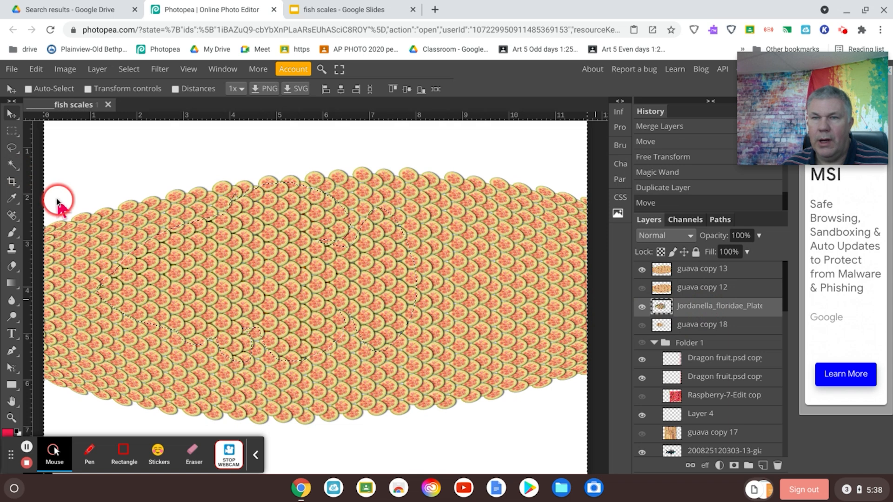
pyautogui.click(10, 164)
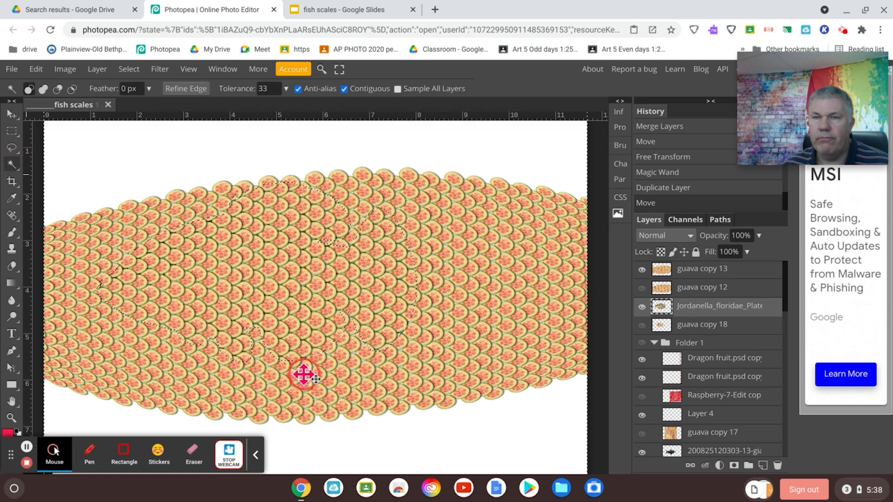
pyautogui.hotkey('ctrl', 'd')
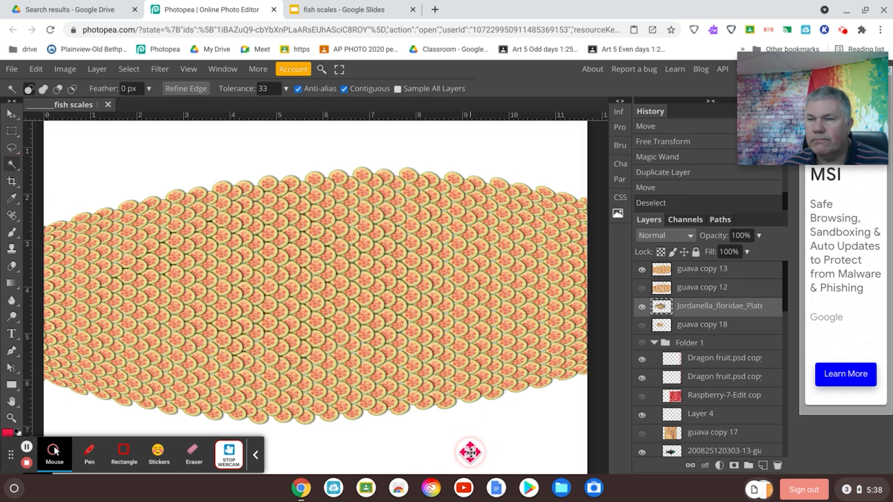
pyautogui.click(642, 270)
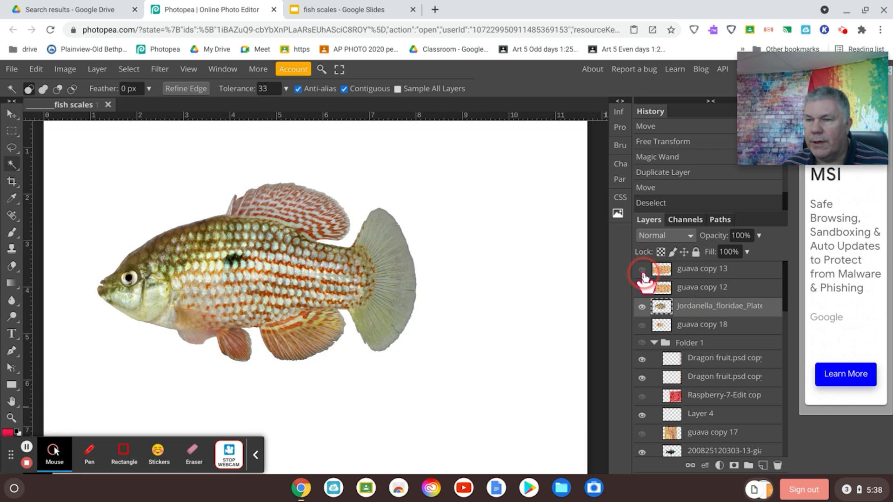
pyautogui.click(445, 360)
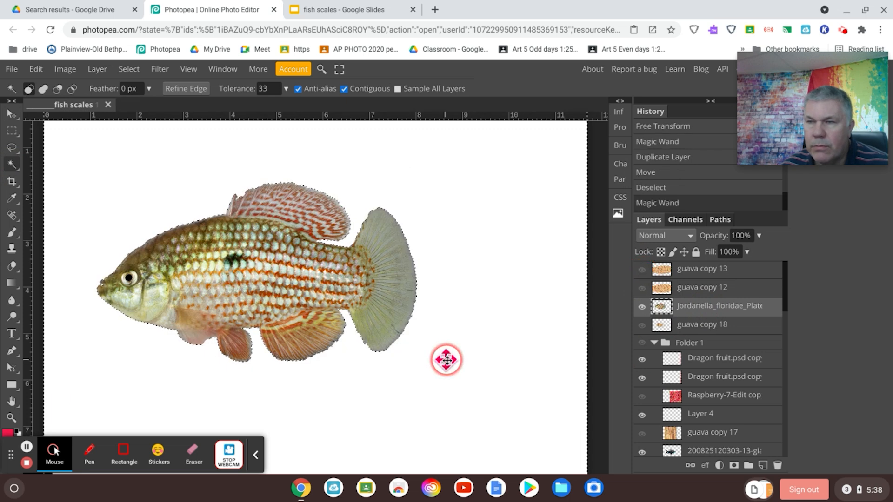
# Show guava copy 13, delete its scales outside the fish's outline using the background selection, and deselect.
pyautogui.click(691, 272)
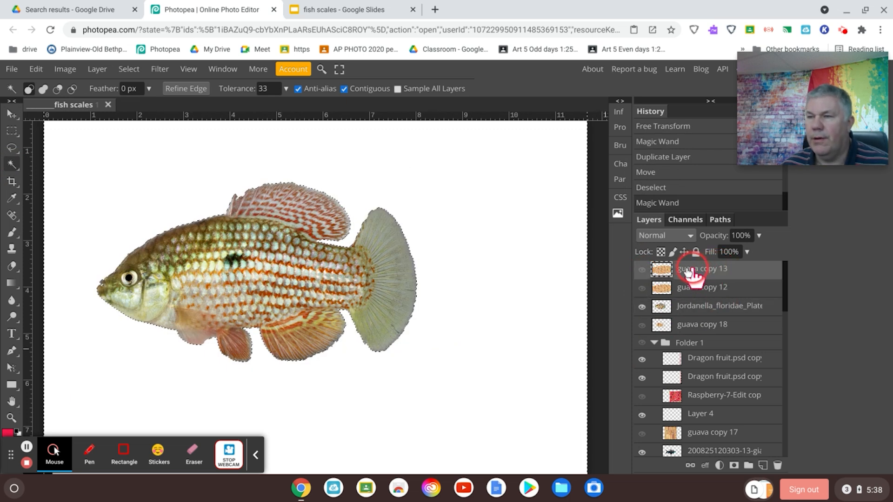
pyautogui.click(643, 270)
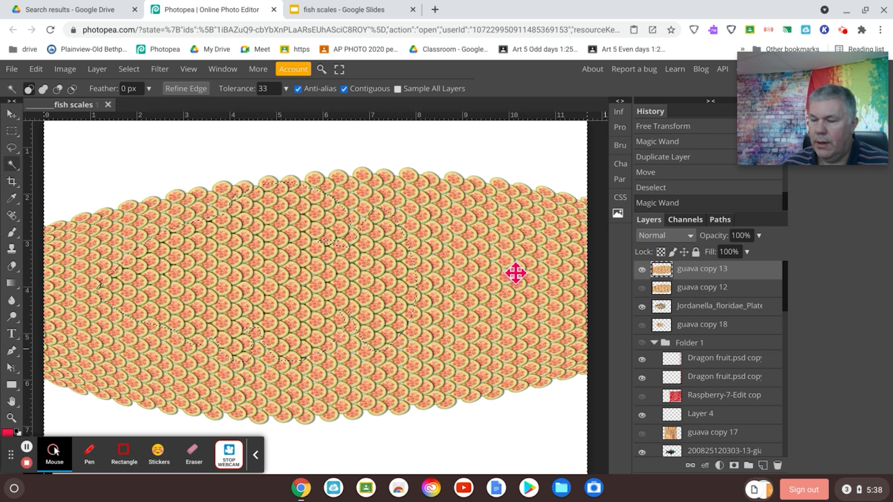
pyautogui.press('Delete')
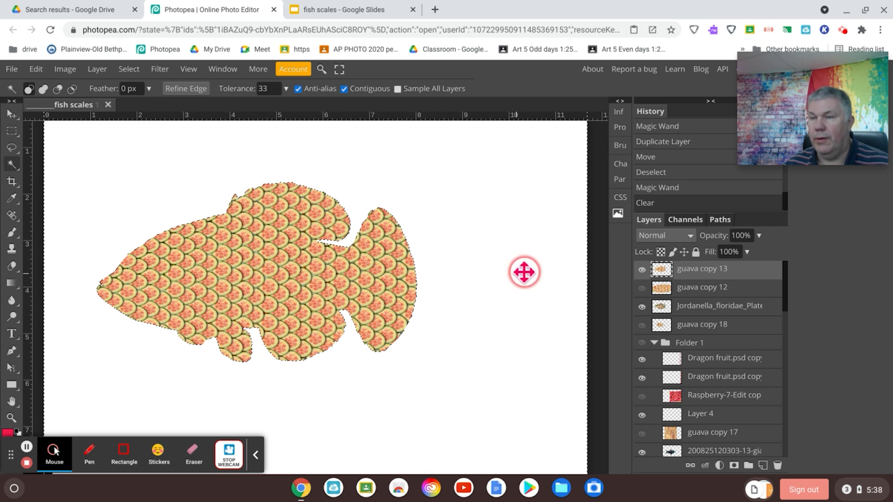
pyautogui.click(760, 235)
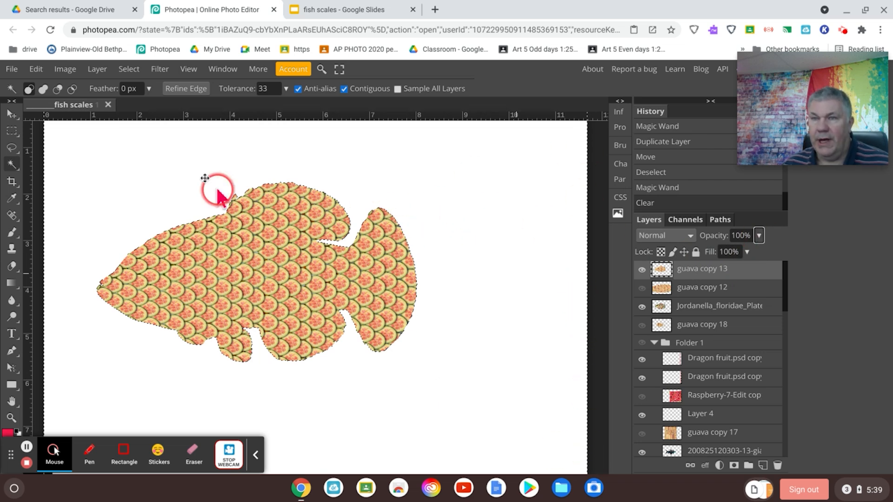
pyautogui.click(128, 70)
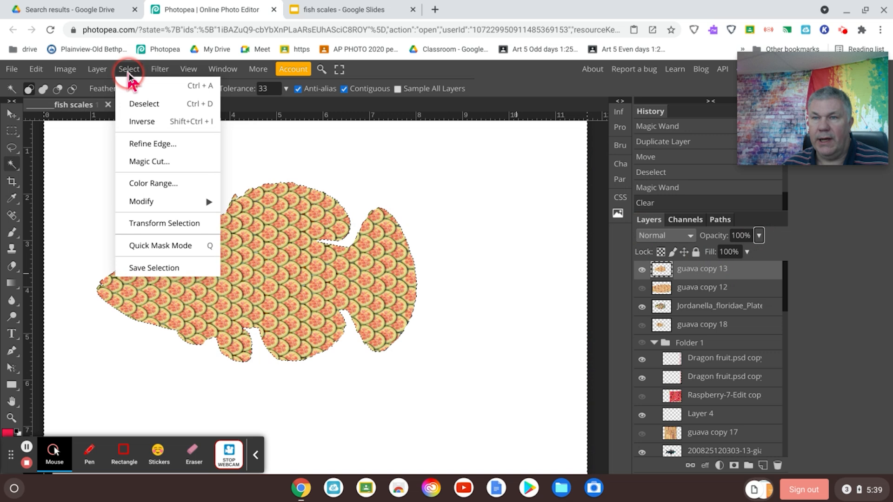
pyautogui.click(135, 103)
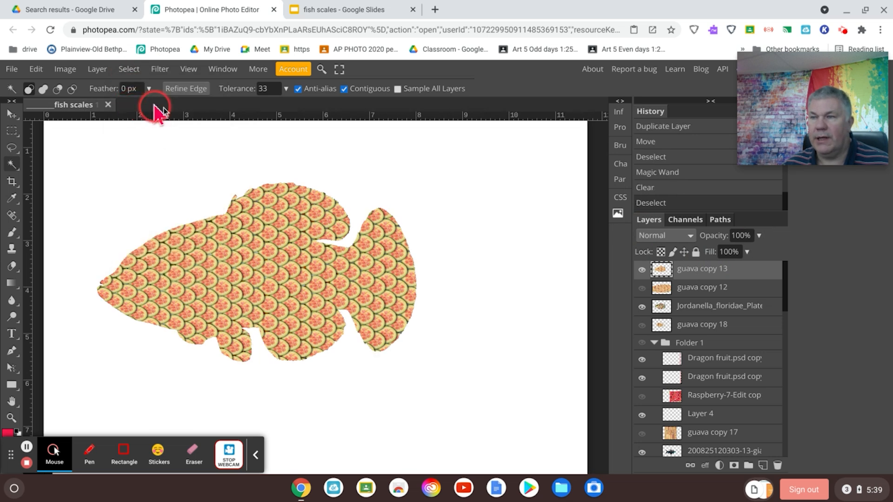
# Lower the guava copy 13 layer's opacity to 67%.
pyautogui.click(760, 236)
pyautogui.moveTo(763, 252); pyautogui.dragTo(737, 251)
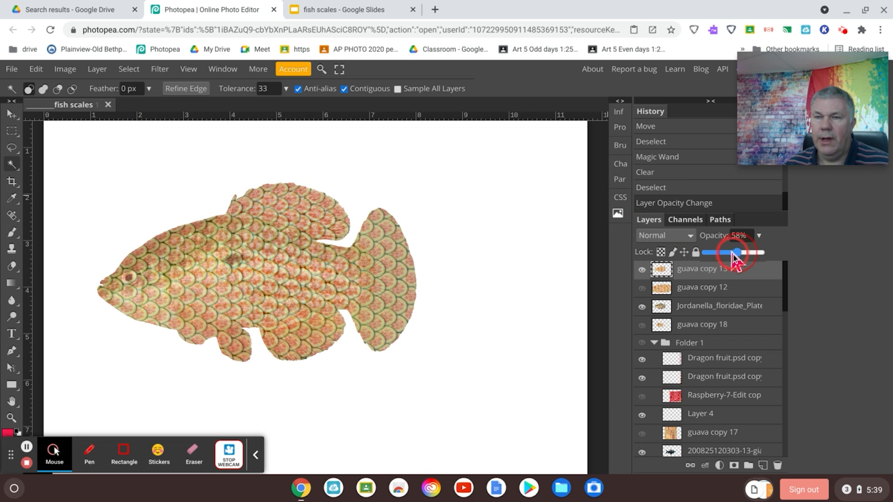
pyautogui.moveTo(733, 255); pyautogui.dragTo(744, 258)
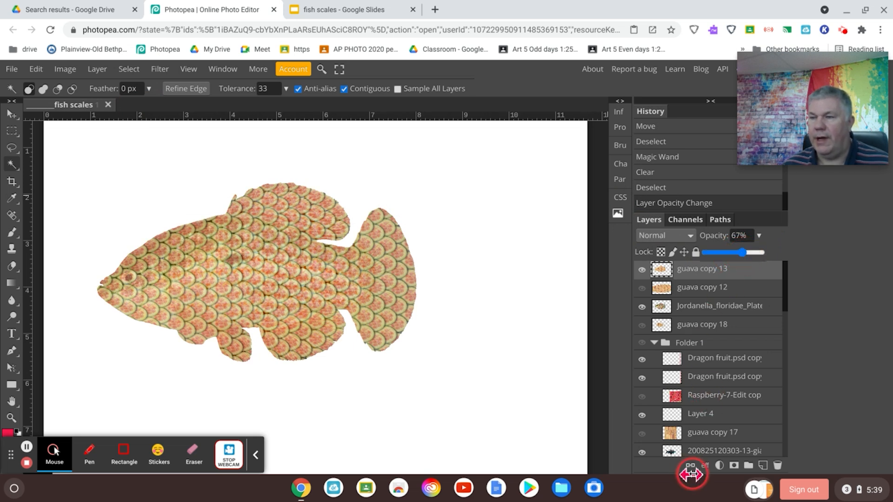
# Add a raster mask to the guava copy 13 layer and make the mask active for editing.
pyautogui.click(734, 465)
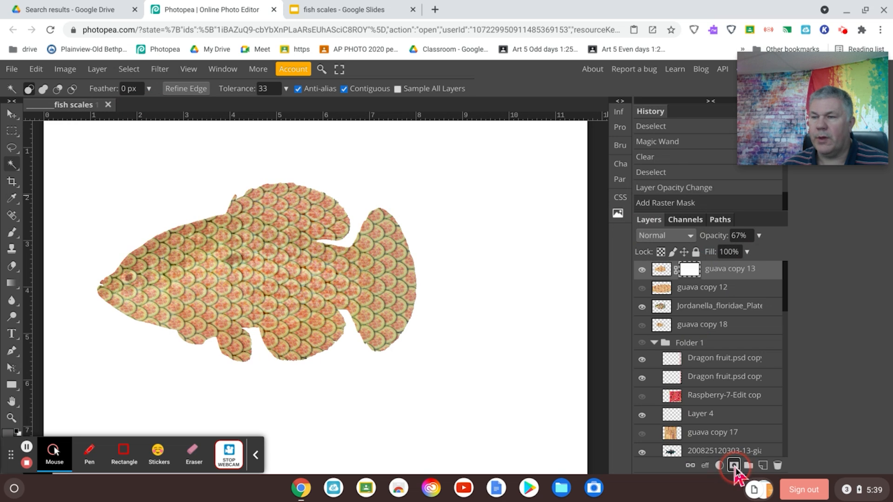
pyautogui.click(692, 272)
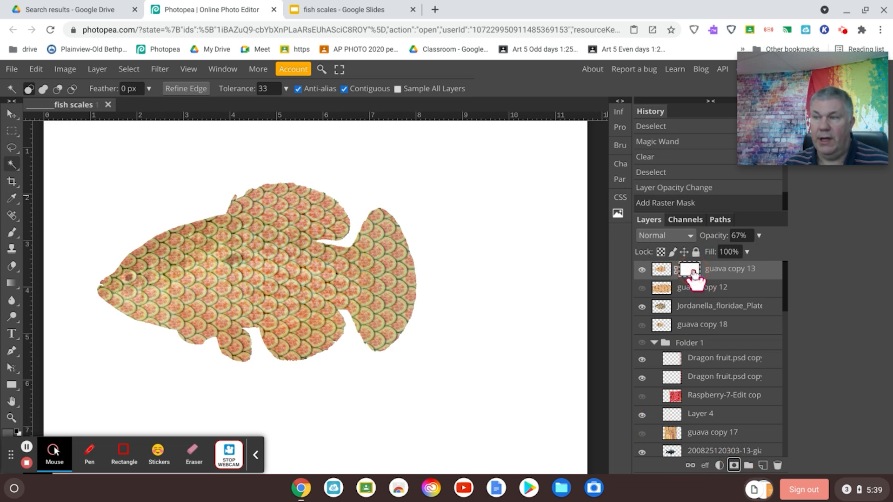
pyautogui.click(663, 271)
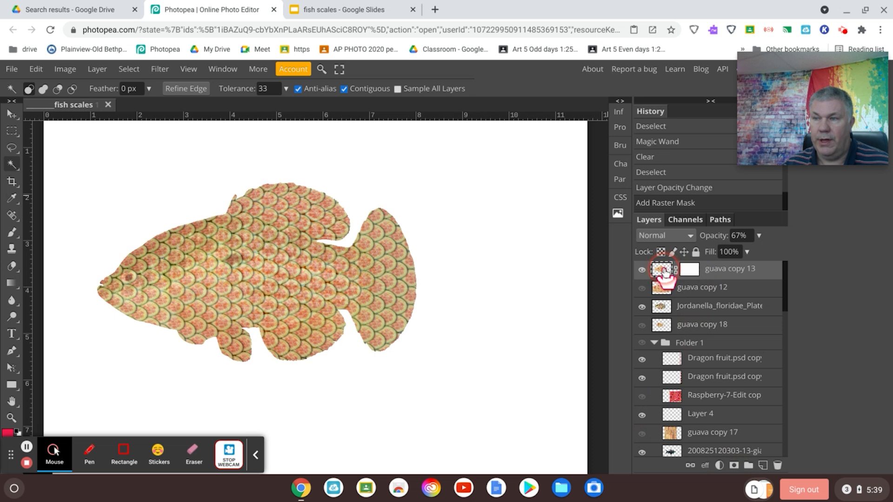
pyautogui.click(691, 272)
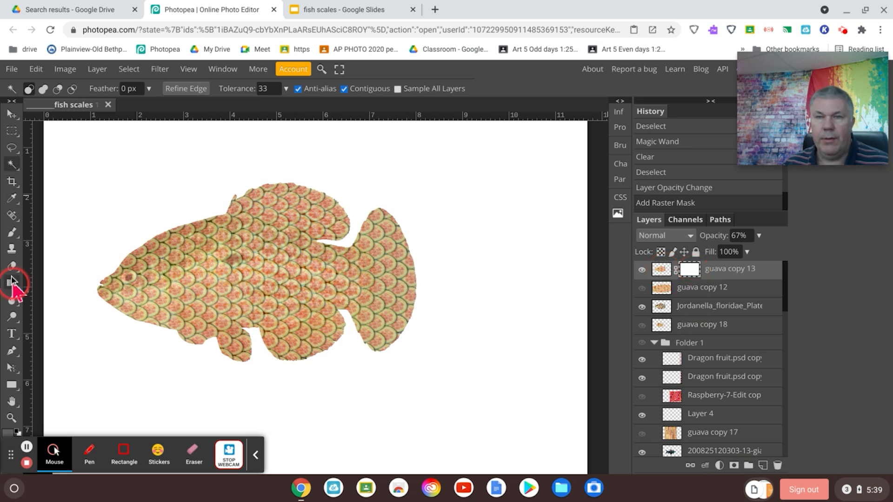
# Set up a soft round brush of about 539 px with 0% hardness and a dark grey foreground for mask painting.
pyautogui.click(11, 232)
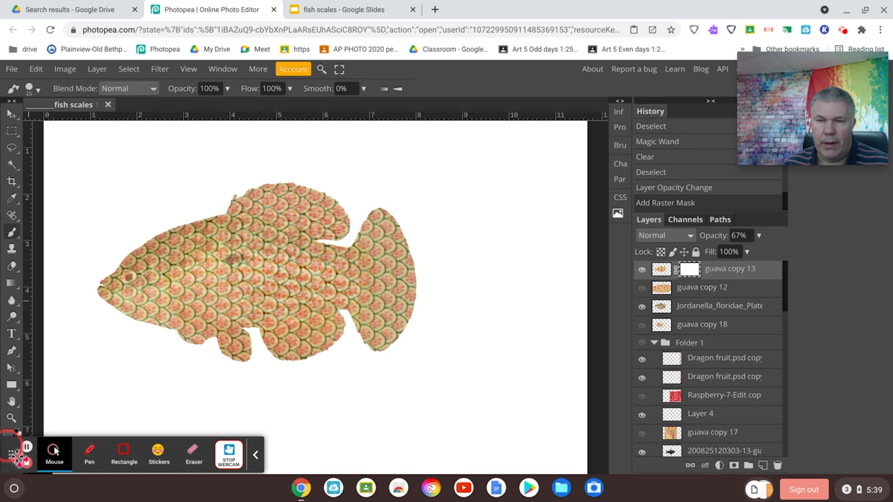
pyautogui.moveTo(13, 451); pyautogui.dragTo(334, 474)
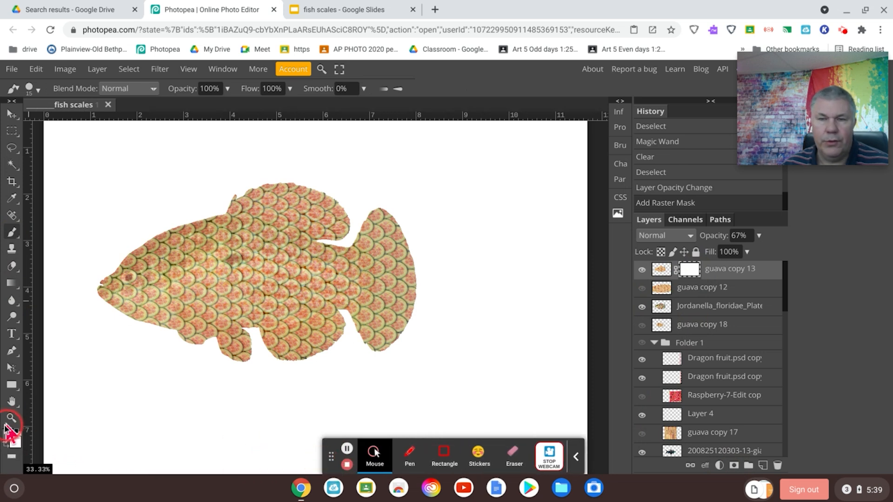
pyautogui.click(18, 442)
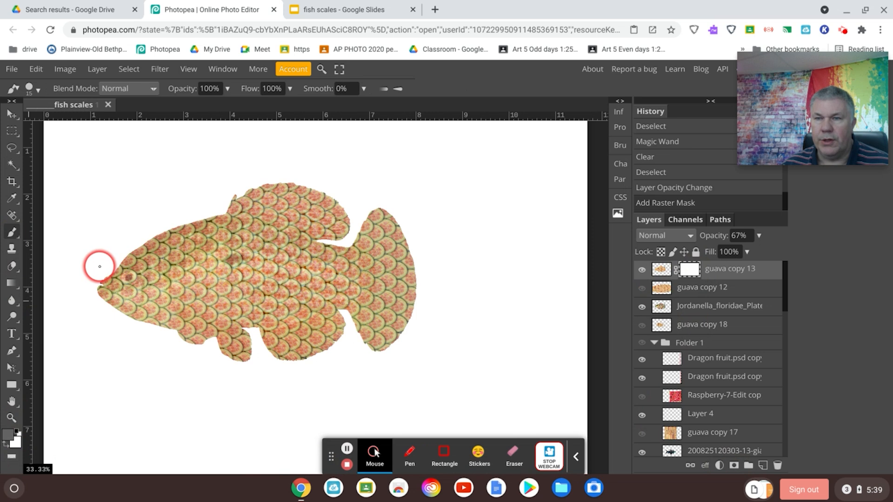
pyautogui.rightClick(99, 237)
pyautogui.moveTo(119, 259)
pyautogui.mouseDown()
pyautogui.moveTo(199, 263)
pyautogui.moveTo(197, 272)
pyautogui.mouseUp()
pyautogui.click(214, 304)
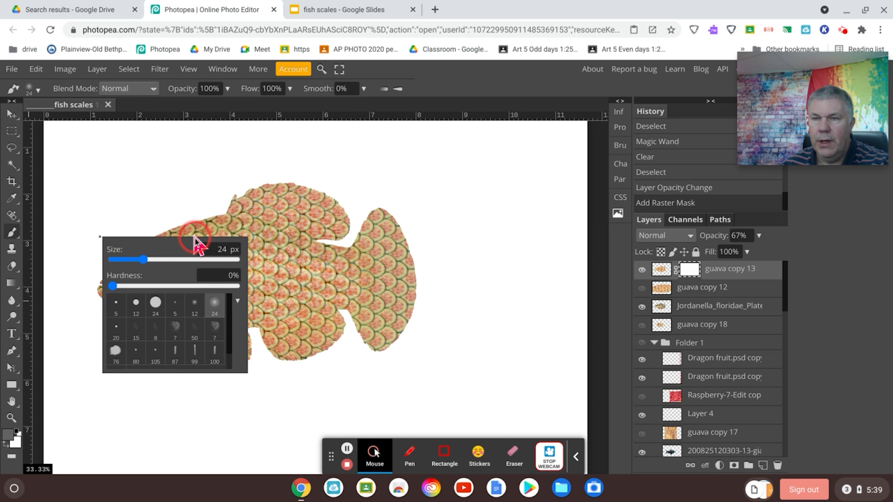
pyautogui.click(192, 261)
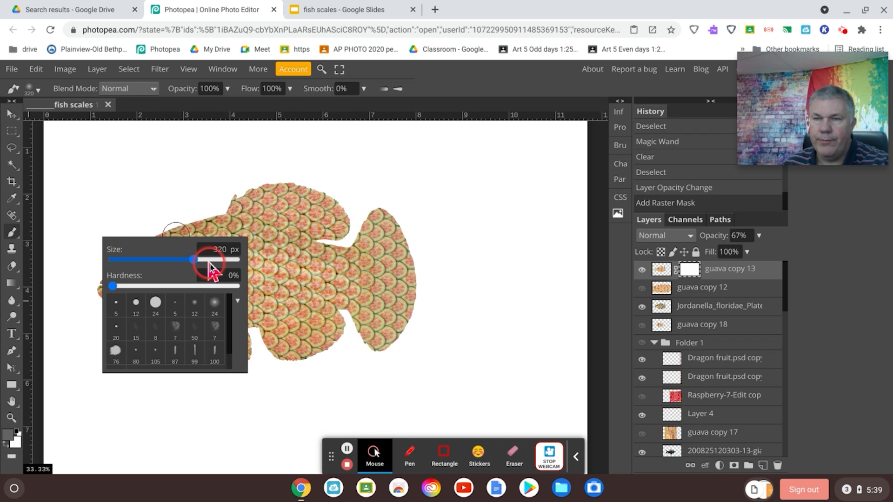
pyautogui.click(211, 263)
pyautogui.click(132, 207)
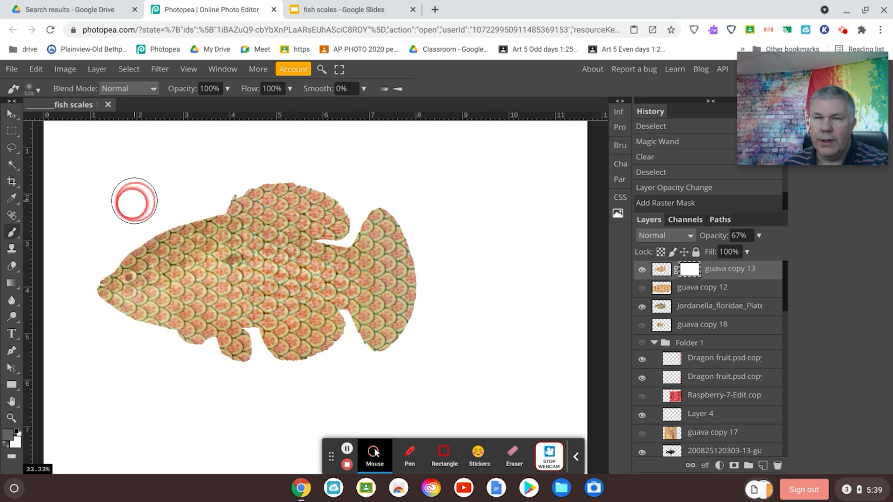
# Paint dark grey on the guava copy 13 mask over the fish's head and fins to fade the scales there.
pyautogui.moveTo(131, 209)
pyautogui.mouseDown()
pyautogui.moveTo(104, 255)
pyautogui.moveTo(107, 295)
pyautogui.mouseUp()
pyautogui.moveTo(178, 358)
pyautogui.mouseDown()
pyautogui.moveTo(175, 348)
pyautogui.moveTo(235, 361)
pyautogui.moveTo(332, 351)
pyautogui.moveTo(378, 333)
pyautogui.moveTo(393, 265)
pyautogui.moveTo(356, 227)
pyautogui.moveTo(237, 191)
pyautogui.moveTo(302, 202)
pyautogui.moveTo(392, 240)
pyautogui.moveTo(375, 313)
pyautogui.moveTo(303, 195)
pyautogui.moveTo(378, 319)
pyautogui.moveTo(348, 373)
pyautogui.moveTo(341, 353)
pyautogui.moveTo(249, 363)
pyautogui.moveTo(171, 353)
pyautogui.moveTo(125, 335)
pyautogui.moveTo(123, 265)
pyautogui.moveTo(40, 356)
pyautogui.mouseUp()
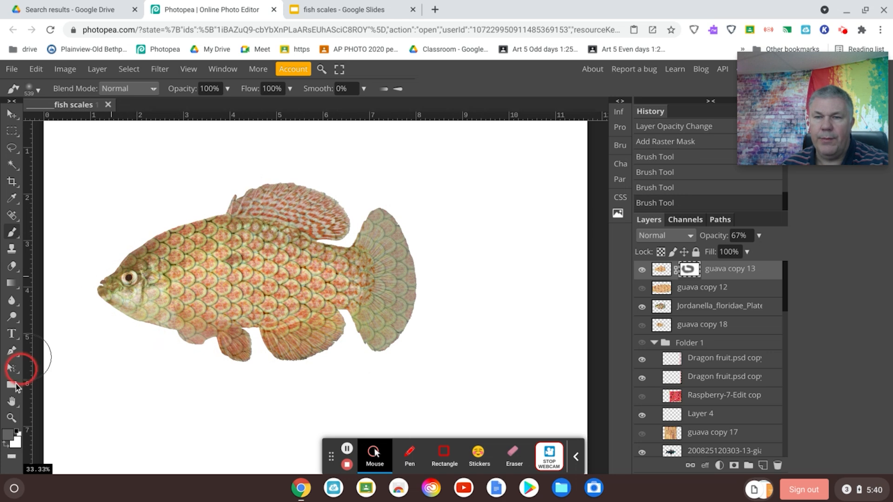
# Set the foreground colour to near-white f8f4f5.
pyautogui.click(13, 419)
pyautogui.click(15, 436)
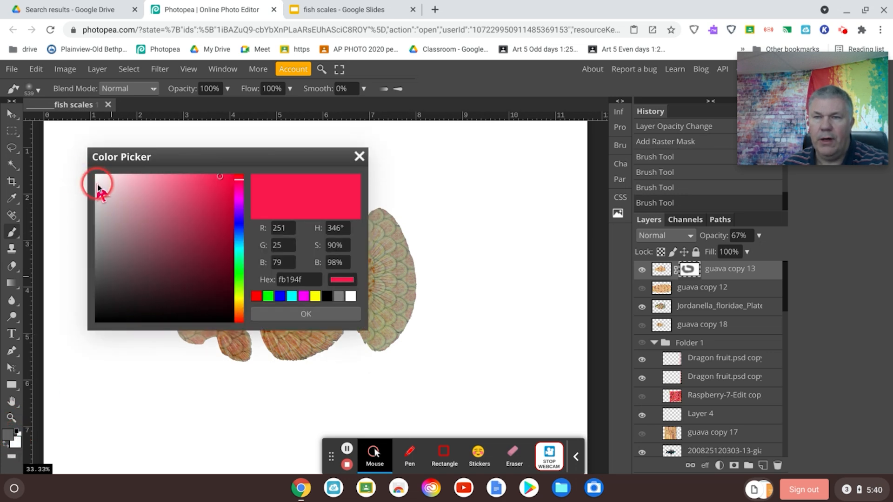
pyautogui.click(99, 180)
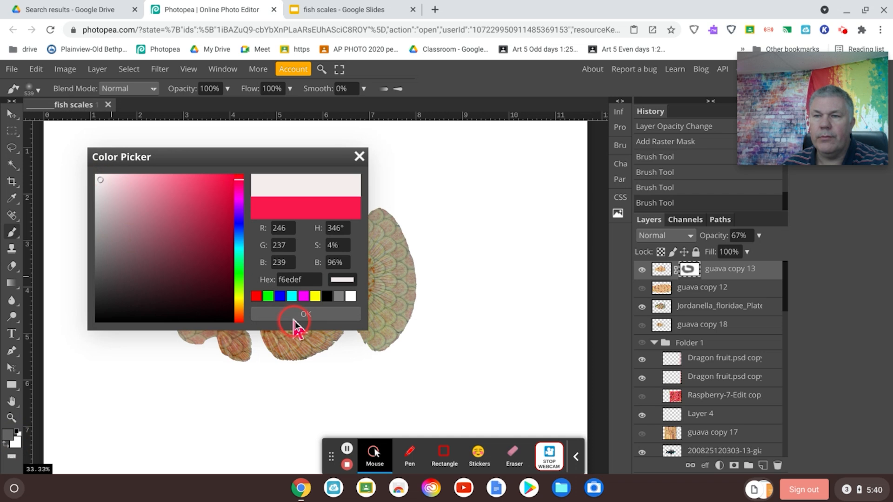
pyautogui.click(96, 178)
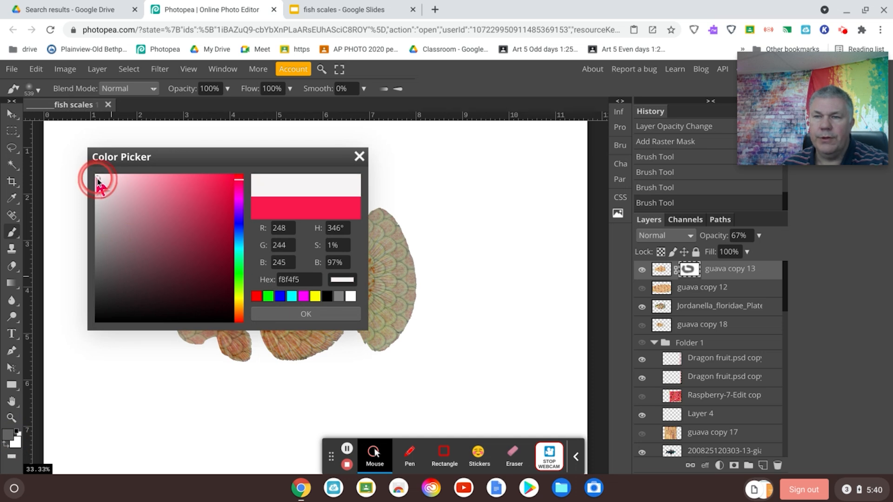
pyautogui.click(342, 317)
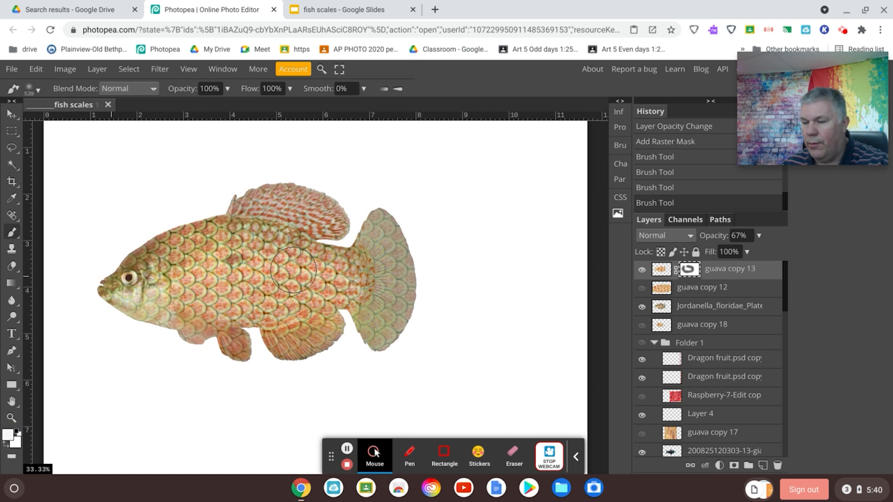
# Paint near-white on the mask over the fish's body and head to restore scales, and undo the last stroke over the head.
pyautogui.moveTo(293, 270)
pyautogui.mouseDown()
pyautogui.moveTo(248, 256)
pyautogui.moveTo(257, 250)
pyautogui.moveTo(229, 256)
pyautogui.moveTo(239, 247)
pyautogui.moveTo(259, 259)
pyautogui.moveTo(222, 278)
pyautogui.moveTo(235, 285)
pyautogui.moveTo(169, 273)
pyautogui.moveTo(90, 288)
pyautogui.moveTo(101, 285)
pyautogui.mouseUp()
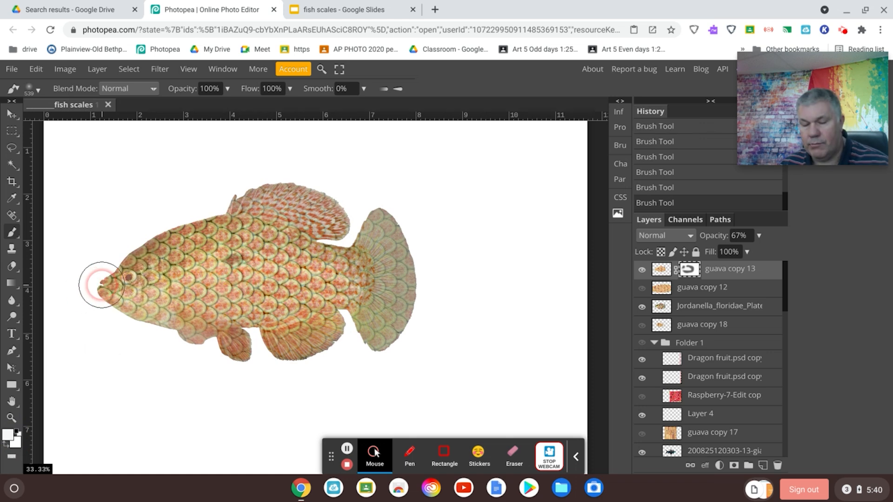
pyautogui.hotkey('ctrl', 'z')
pyautogui.click(245, 310)
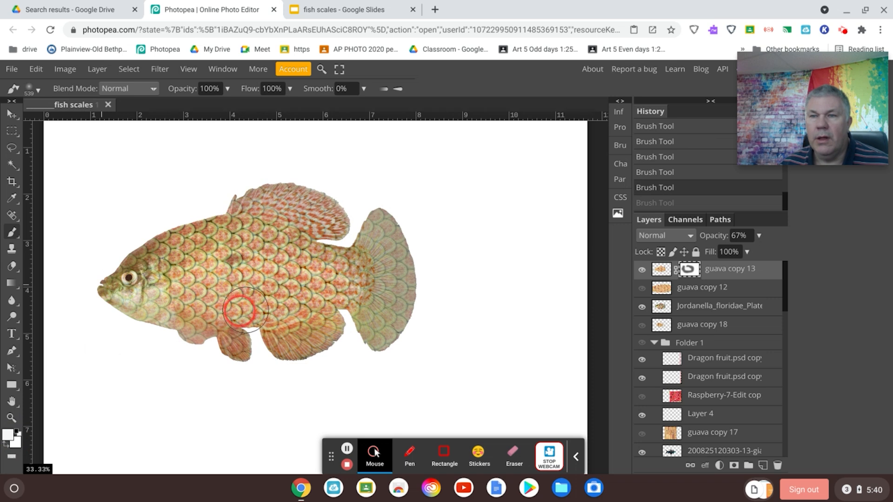